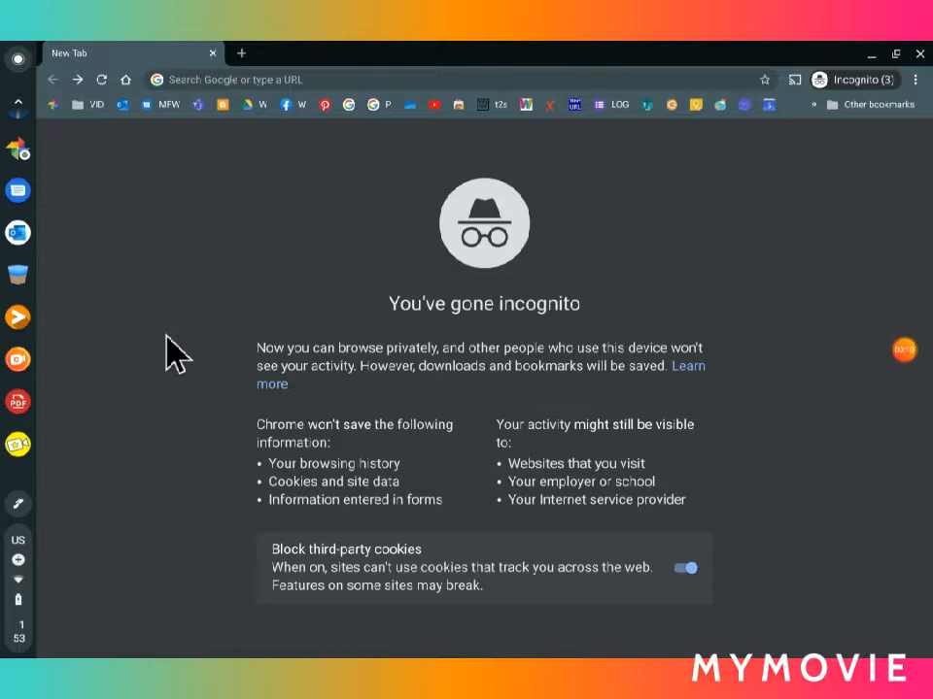
click(904, 352)
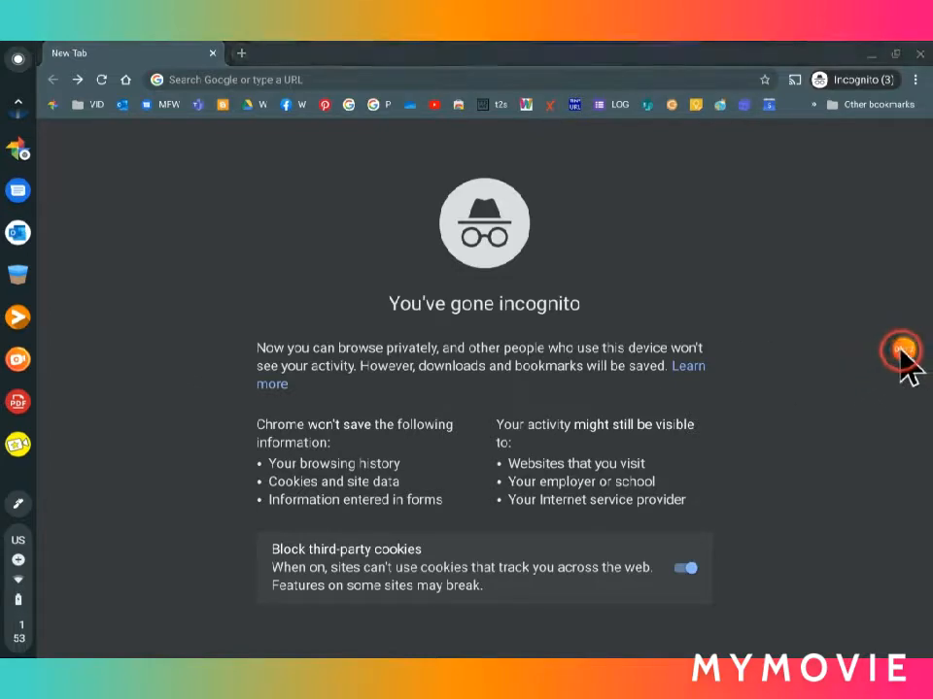
click(872, 349)
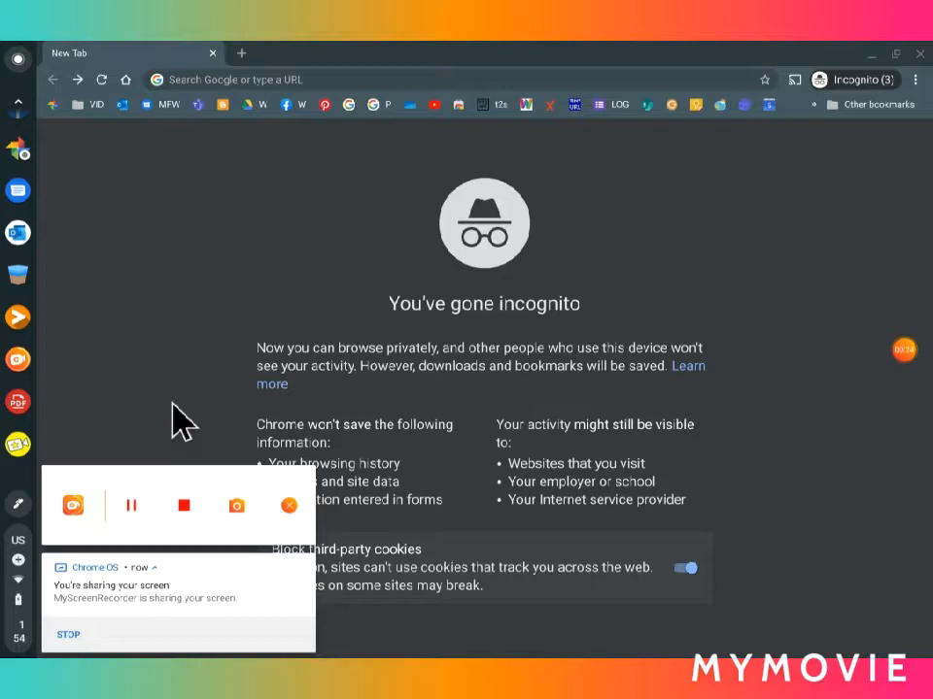
click(129, 507)
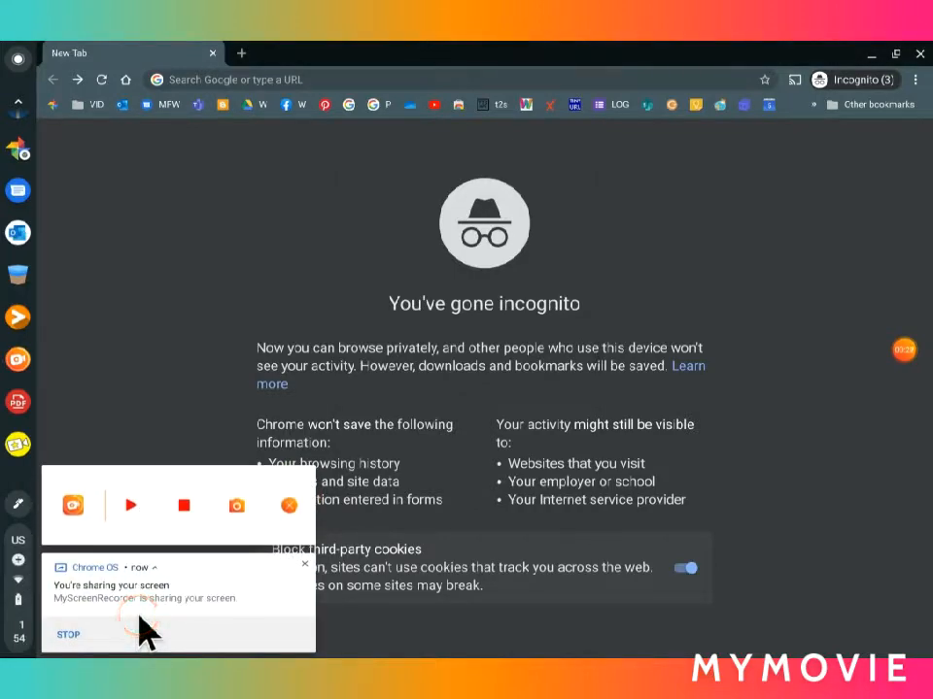
click(139, 615)
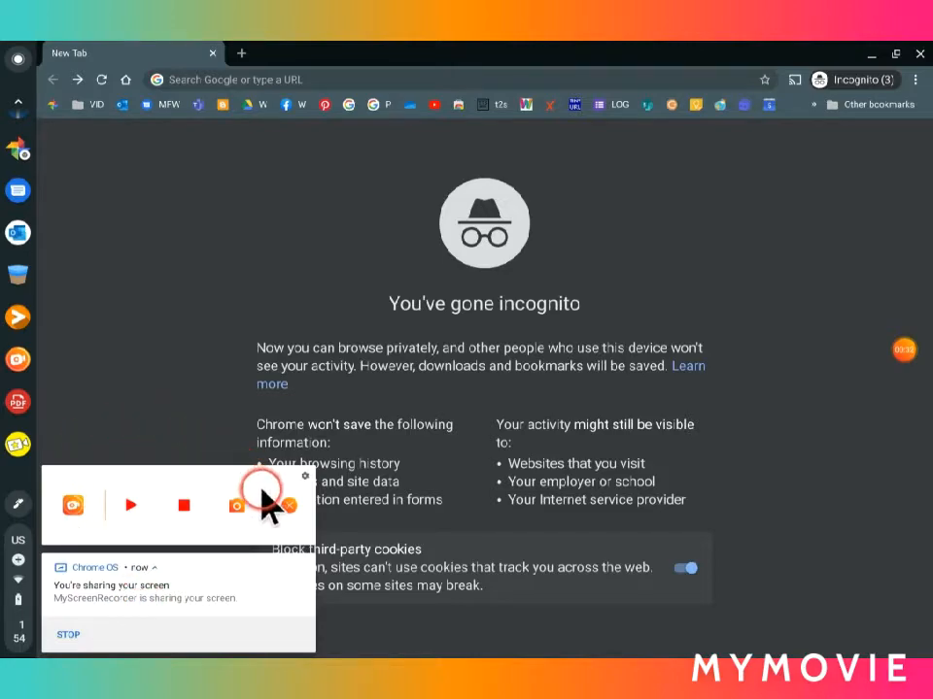
click(314, 83)
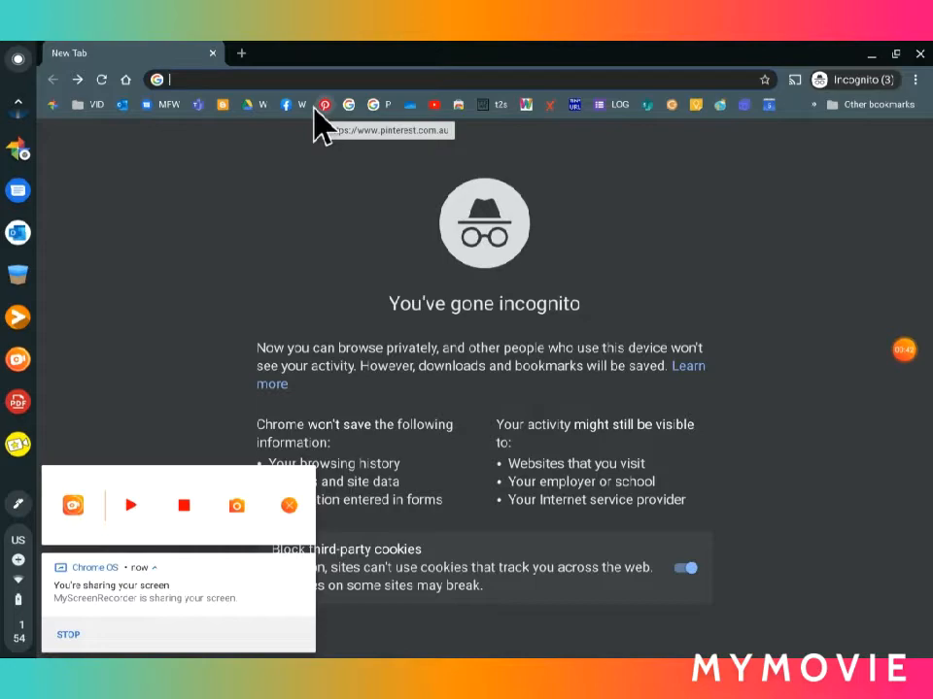
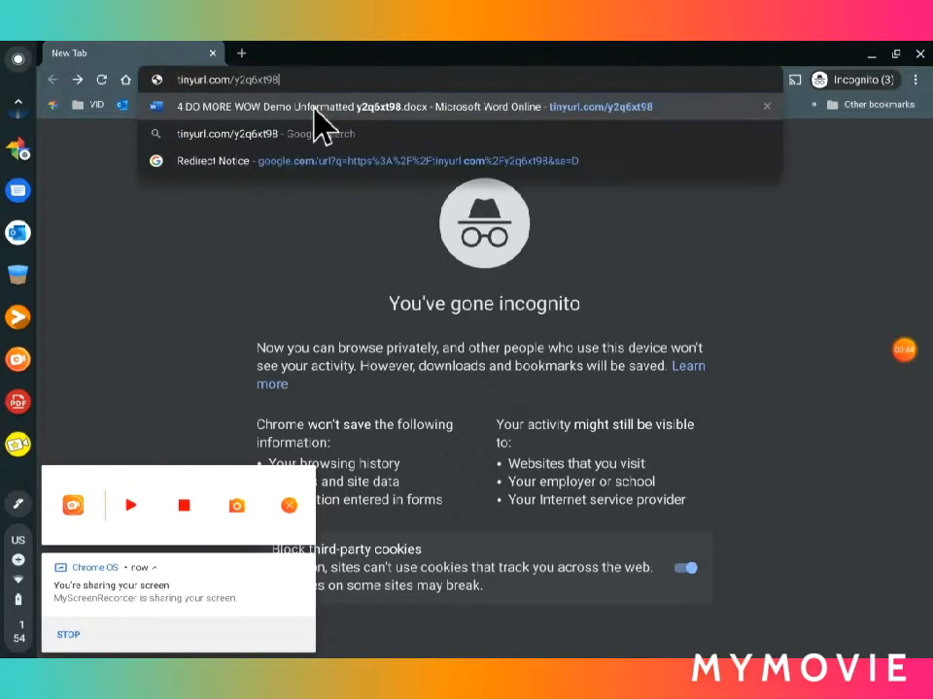
click(315, 110)
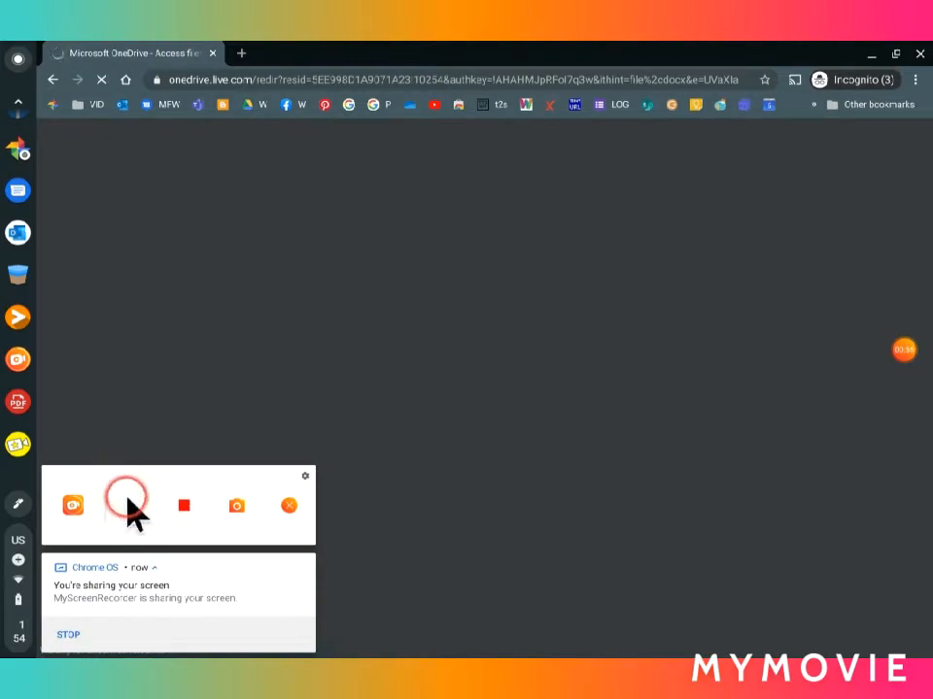
click(129, 503)
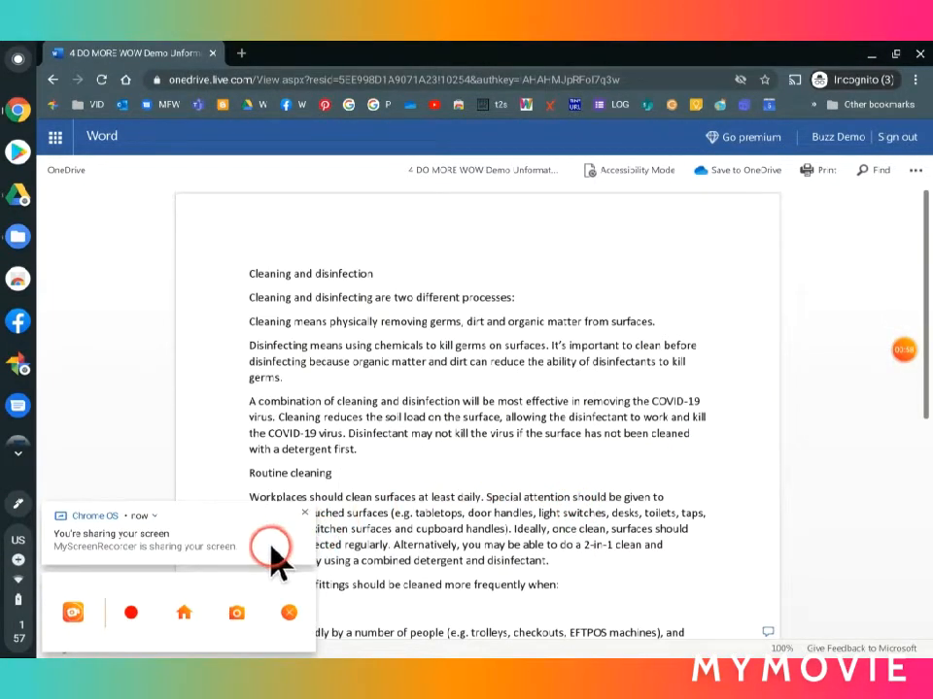
Step: Save a copy of the shared document to the My files folder in OneDrive
click(747, 171)
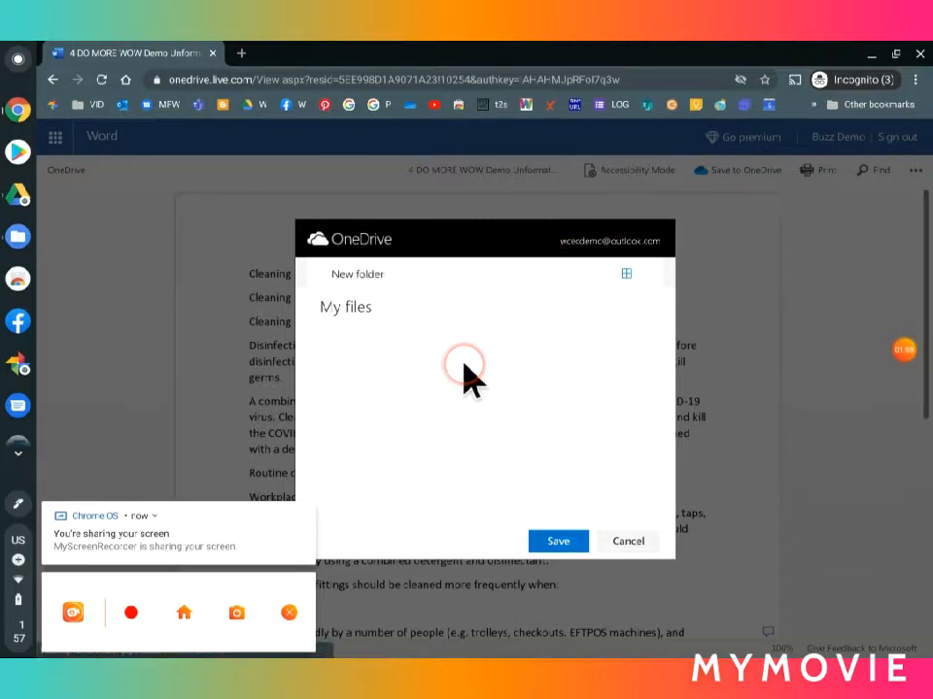
click(560, 542)
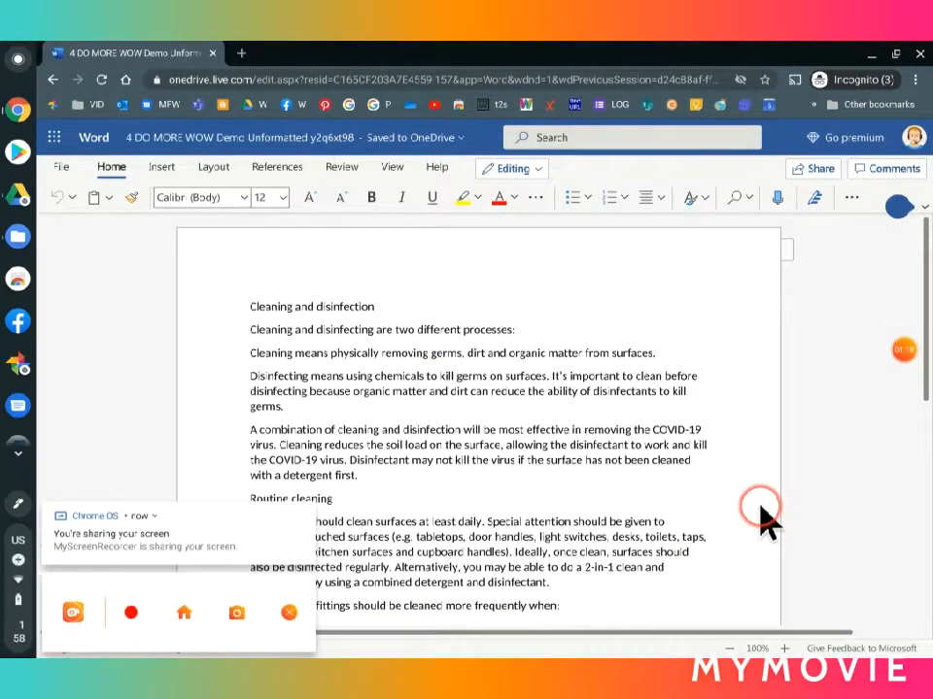
click(283, 617)
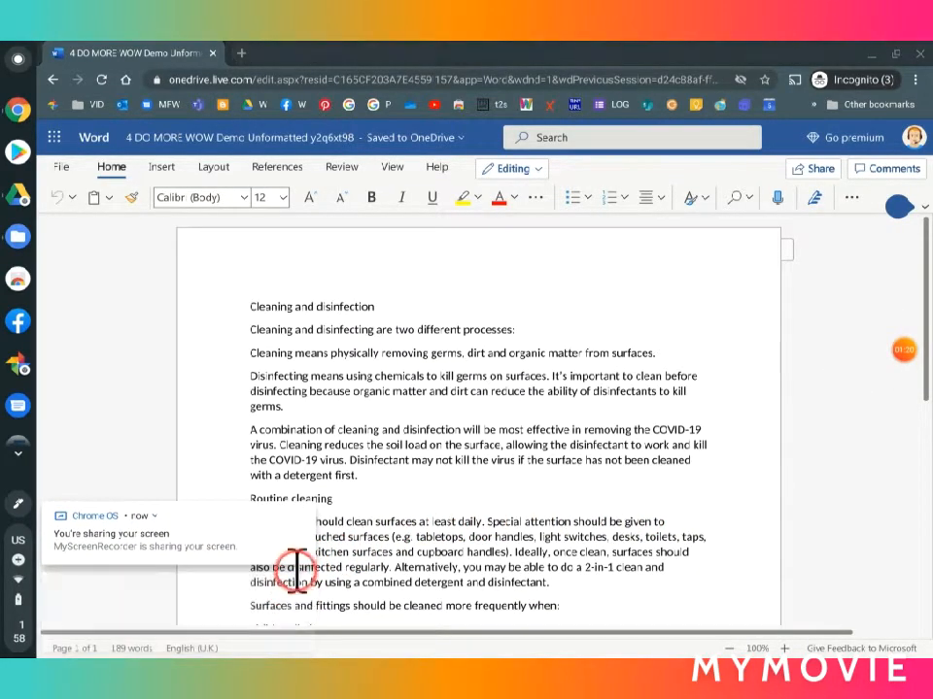
Step: Rename the document to the author's full name followed by COVID CLEANING
click(219, 142)
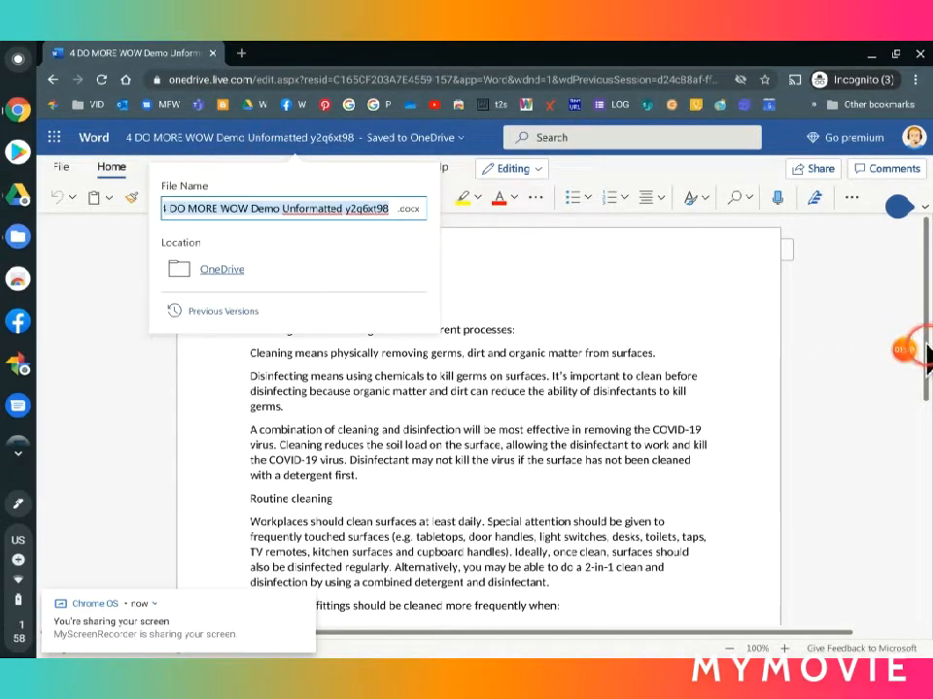
click(903, 350)
click(872, 349)
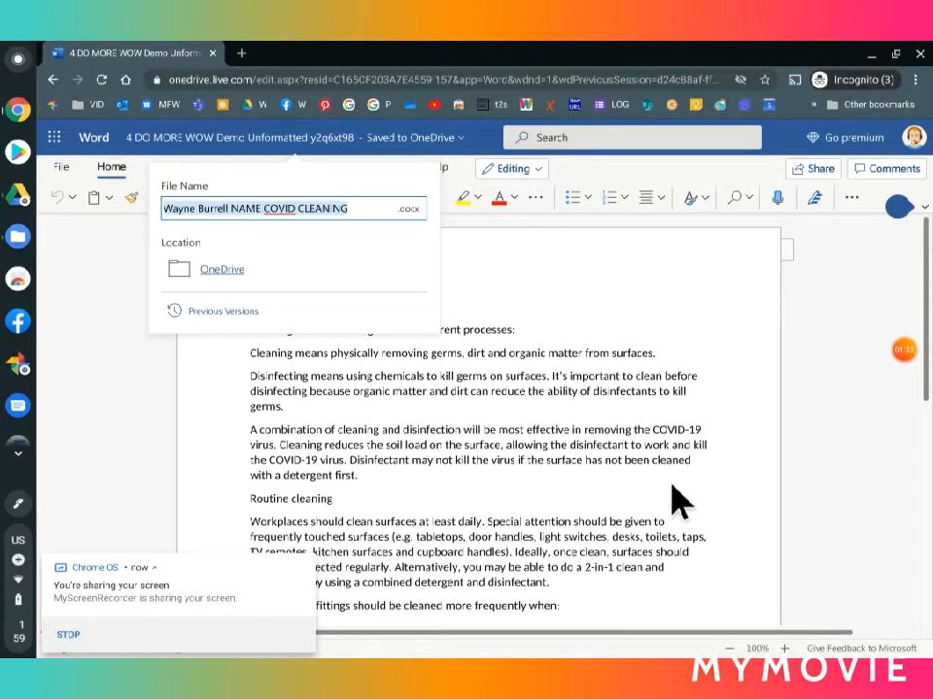
click(353, 203)
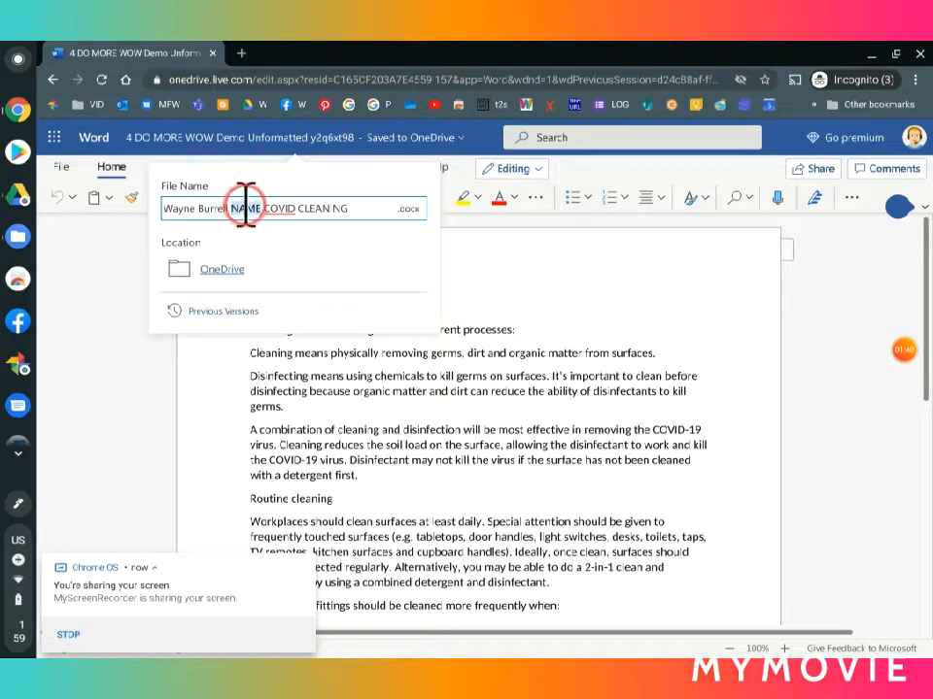
key(BackSpace)
key(BackSpace)
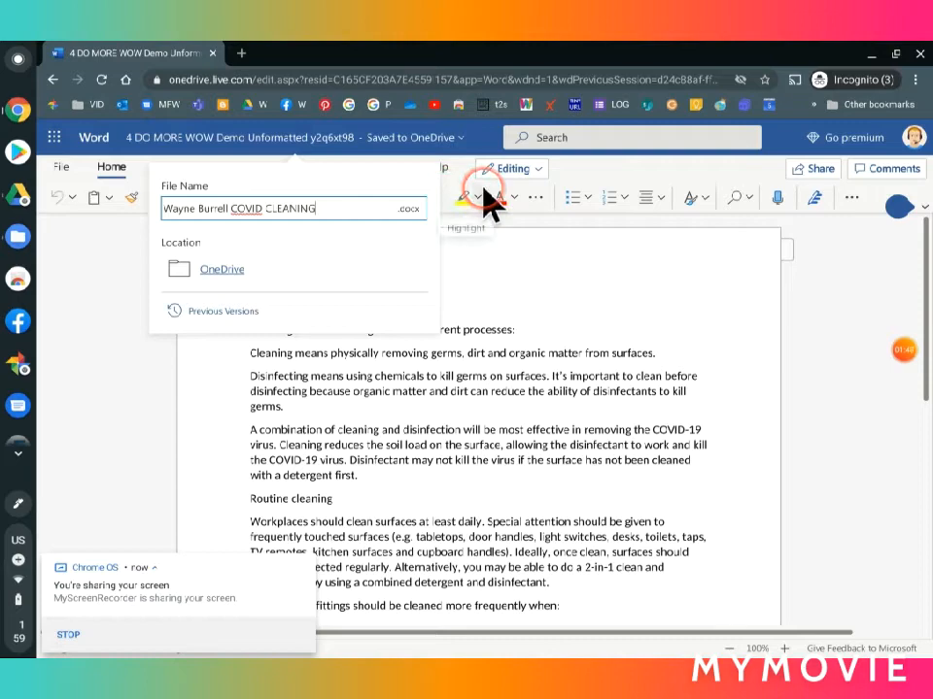
key(Return)
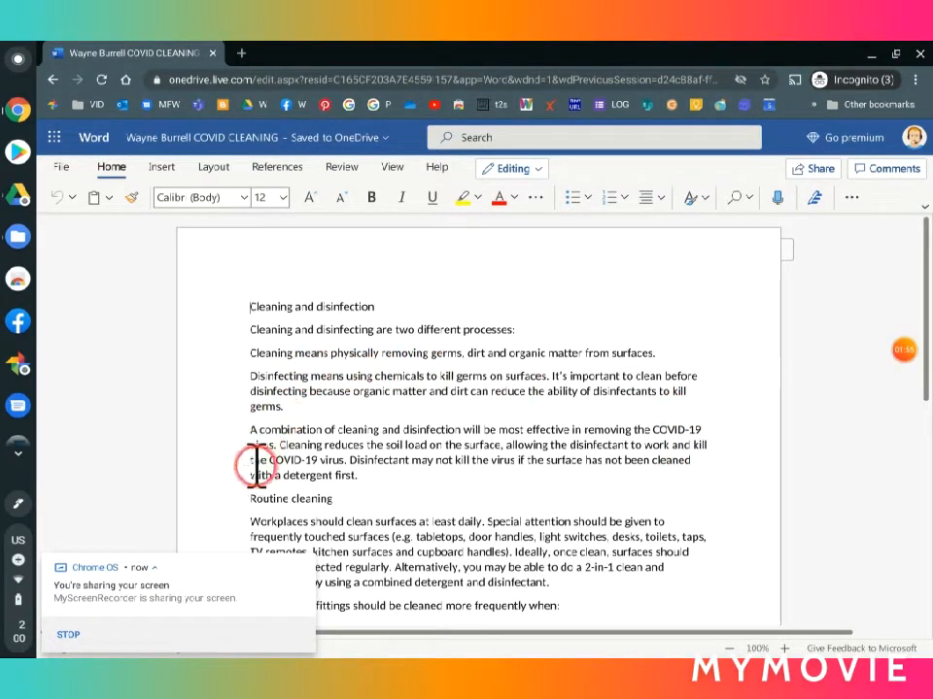
Step: Change the document's page orientation to Landscape
click(306, 565)
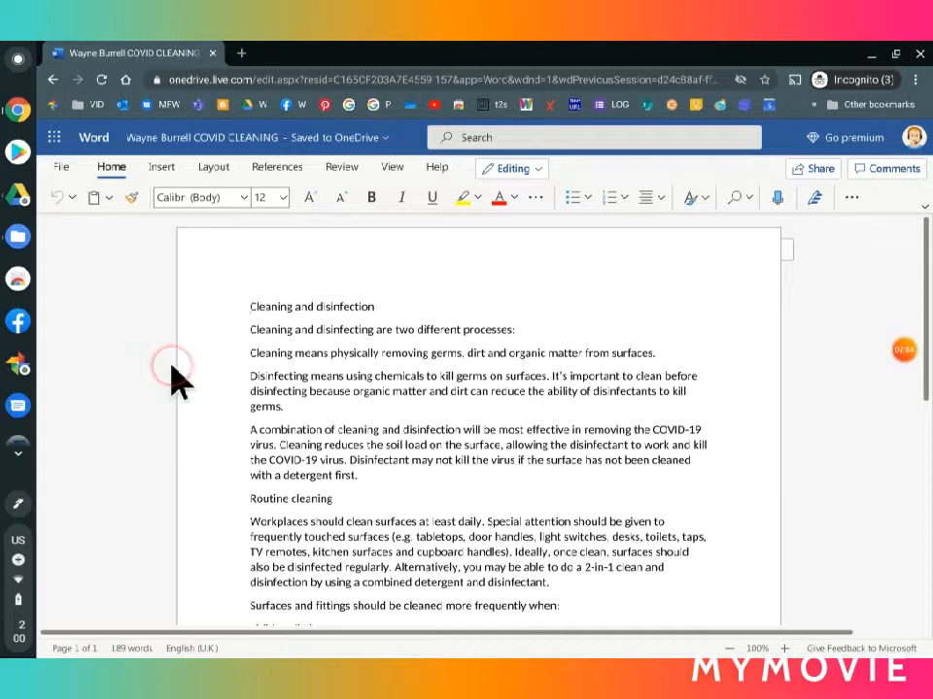
click(215, 169)
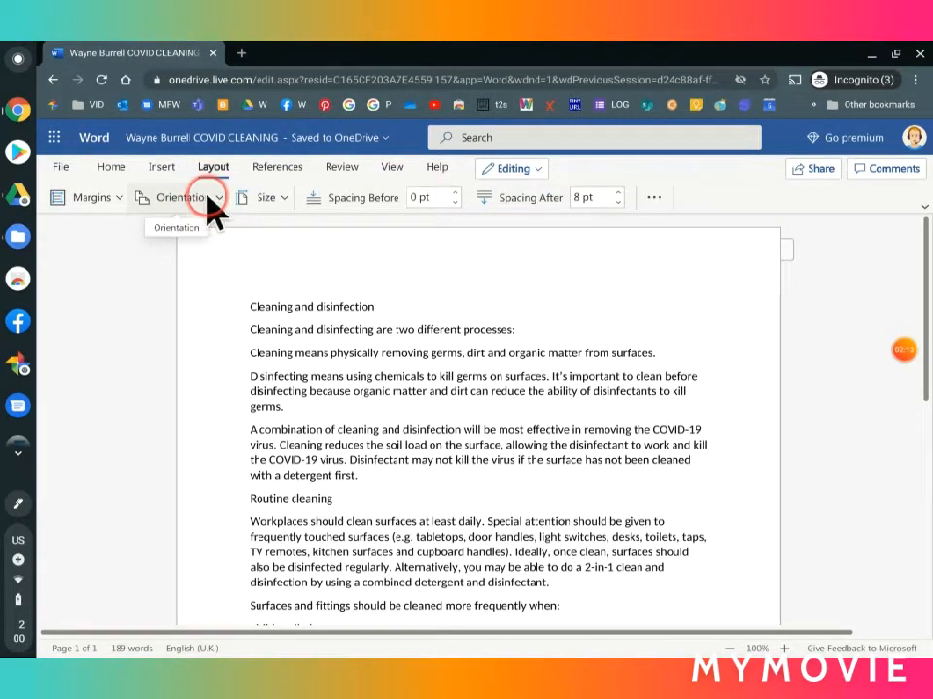
click(217, 200)
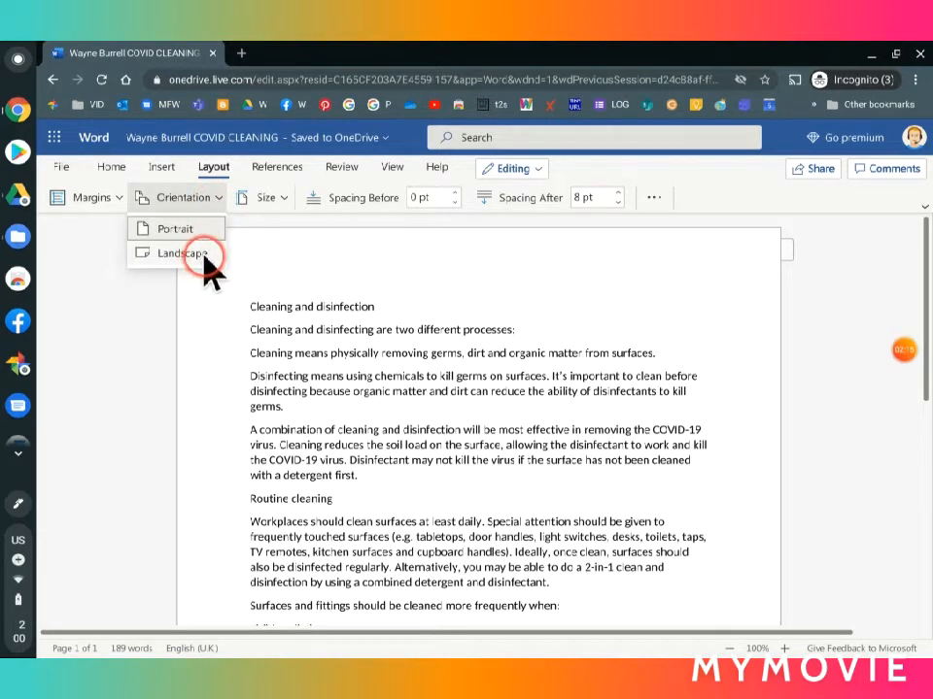
click(195, 253)
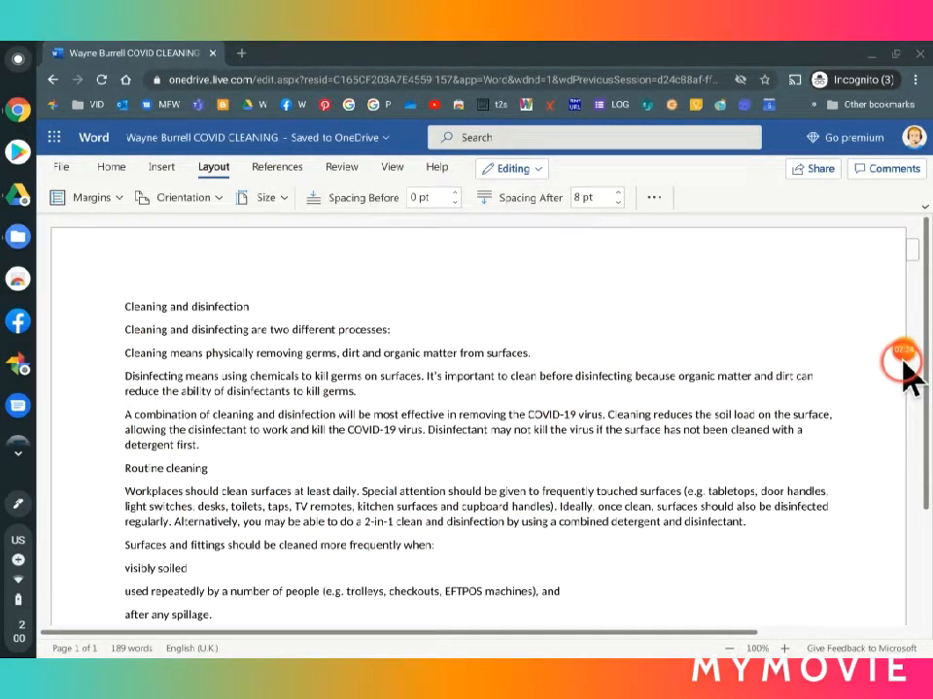
mouse_move(876, 394)
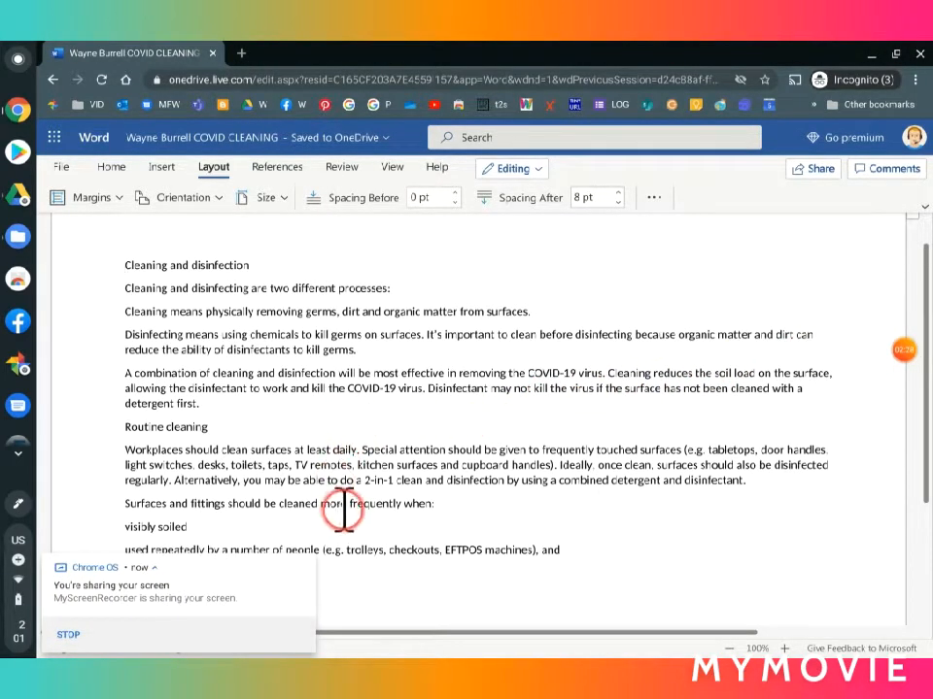
click(303, 566)
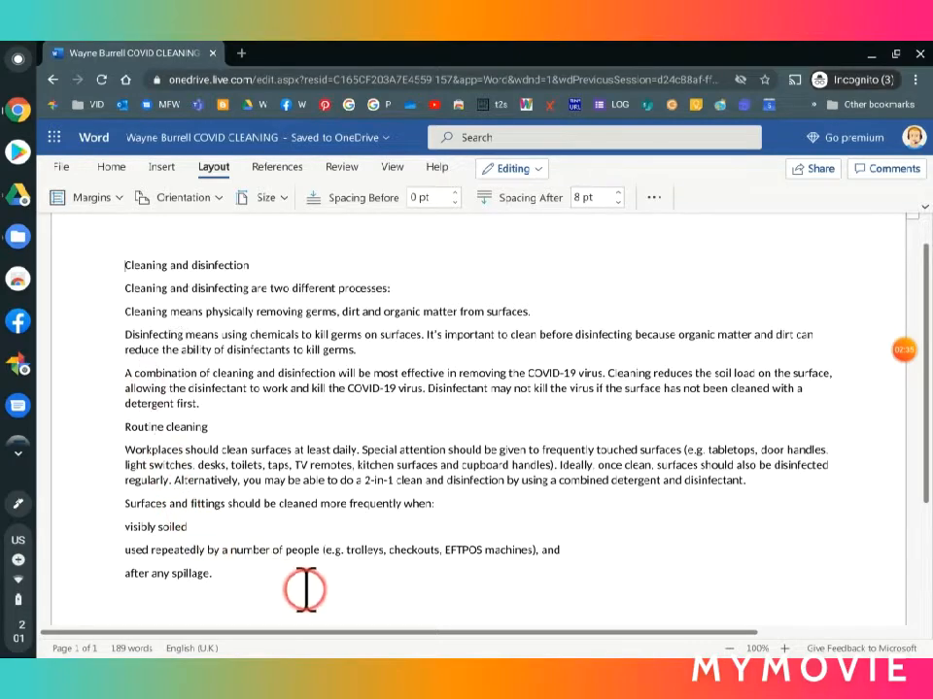
Step: Select all the document text and apply the multi-level list format 1), a), i) to it
scroll(357, 525, down, 1)
scroll(364, 541, up, 1)
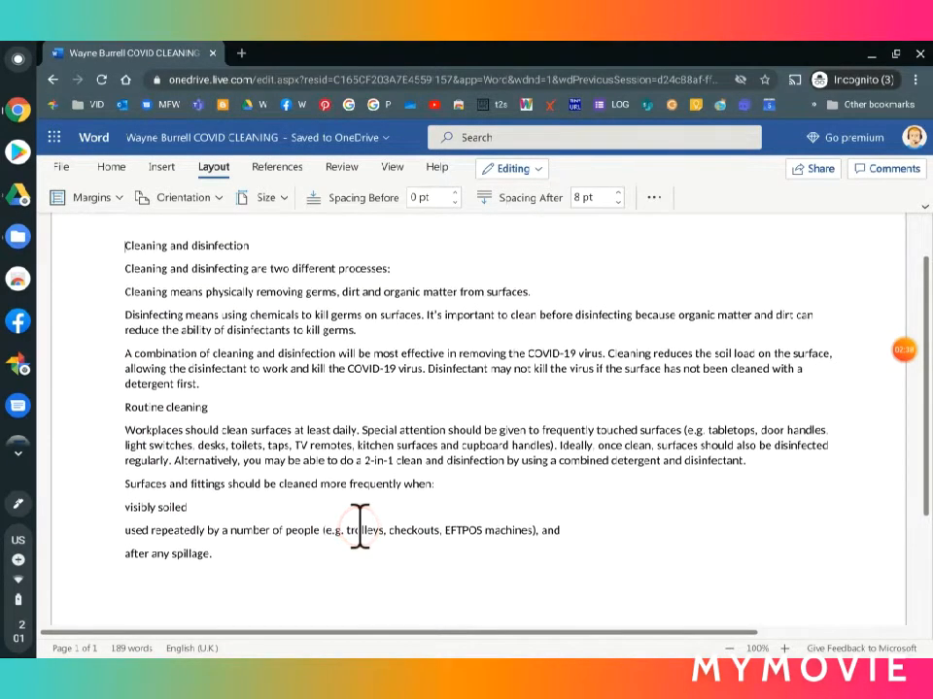
scroll(361, 526, up, 1)
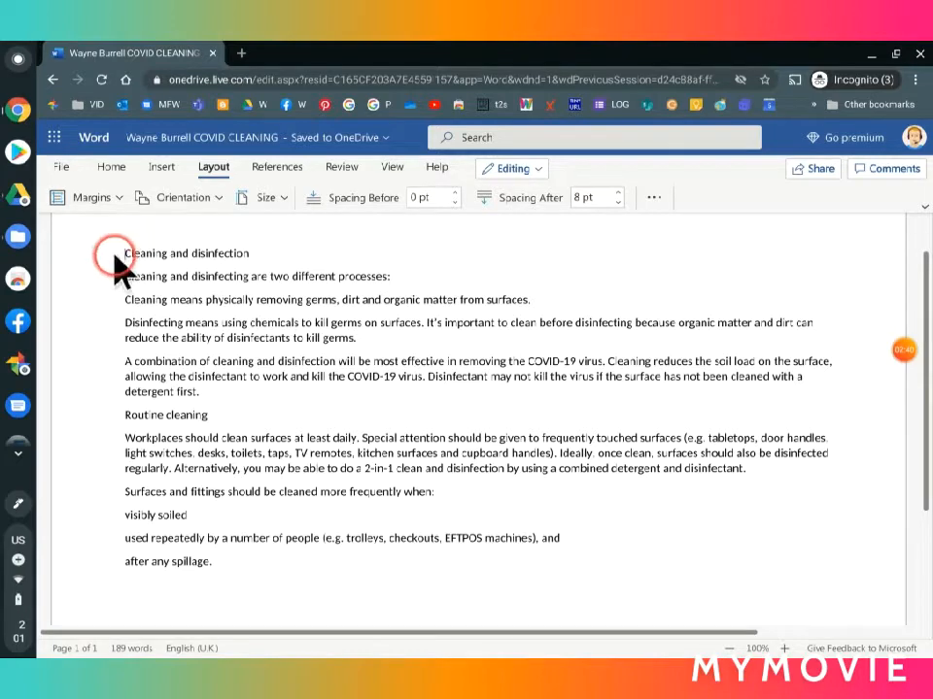
drag(126, 252, 250, 564)
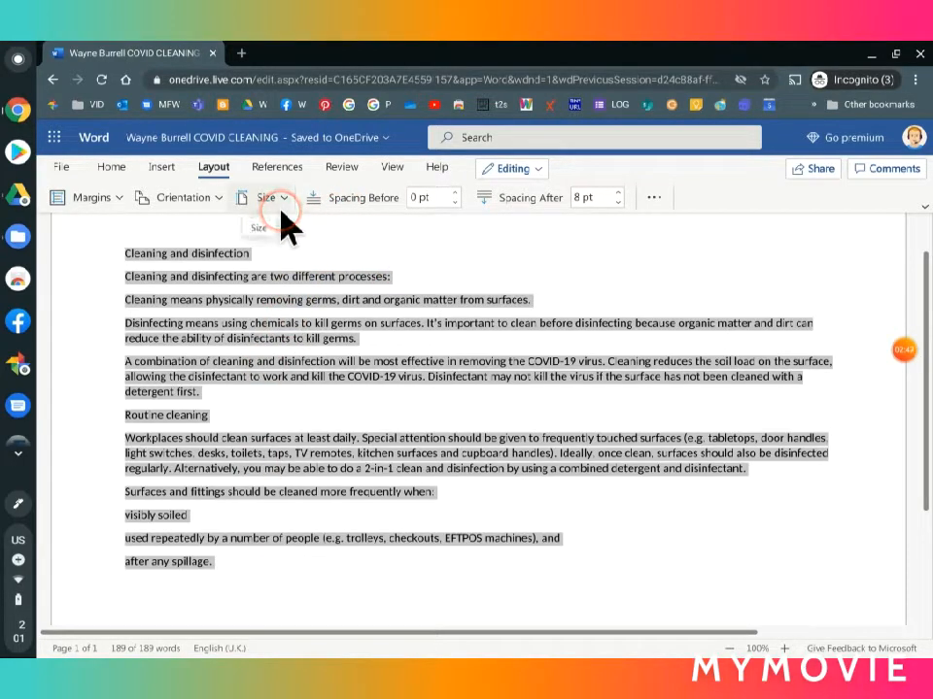
click(120, 168)
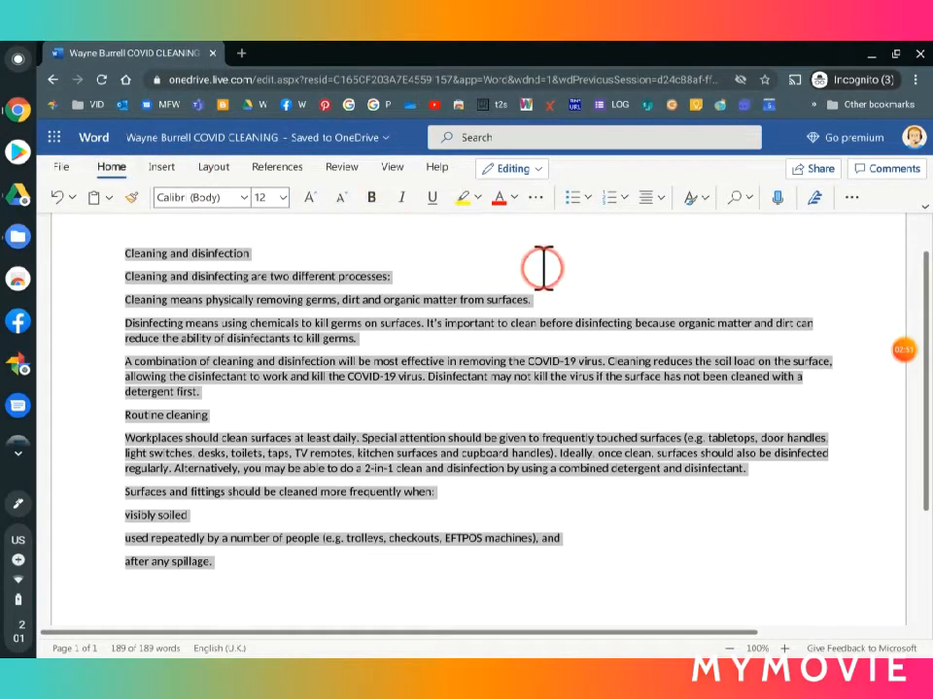
click(624, 193)
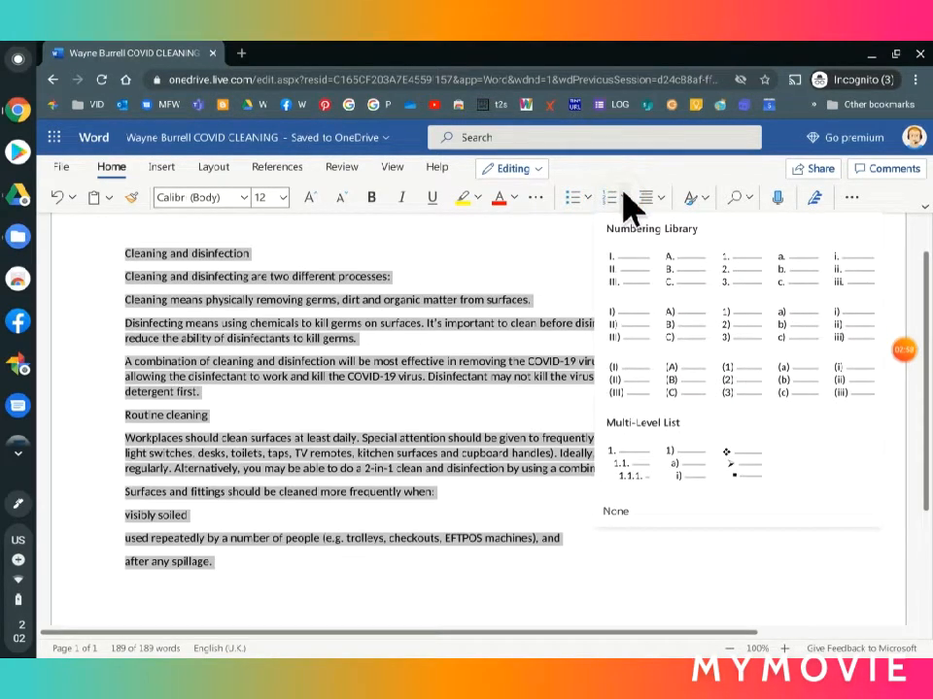
click(620, 455)
click(685, 469)
click(685, 469)
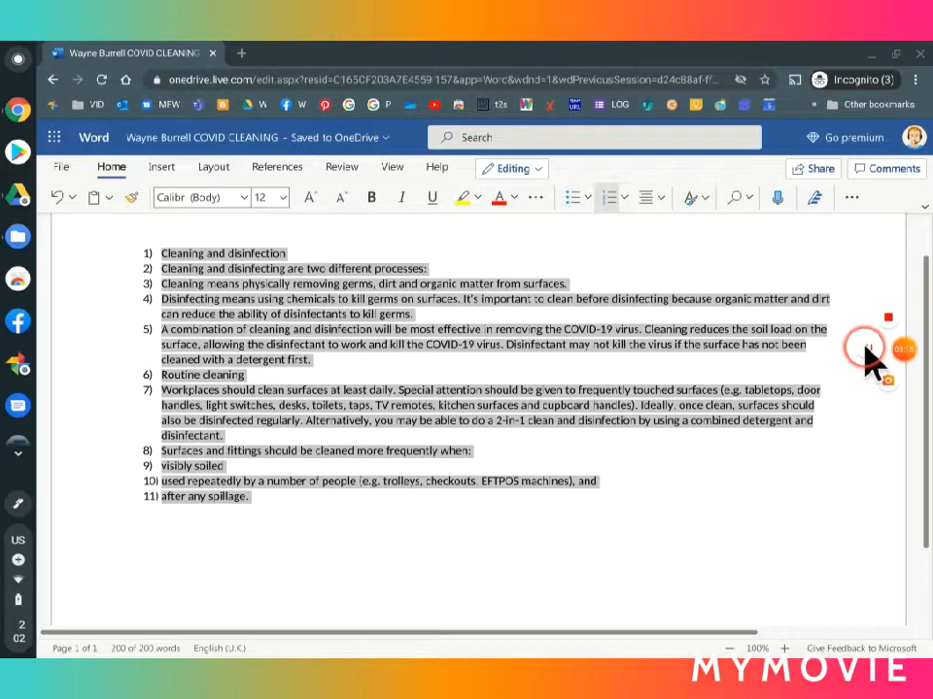
click(867, 362)
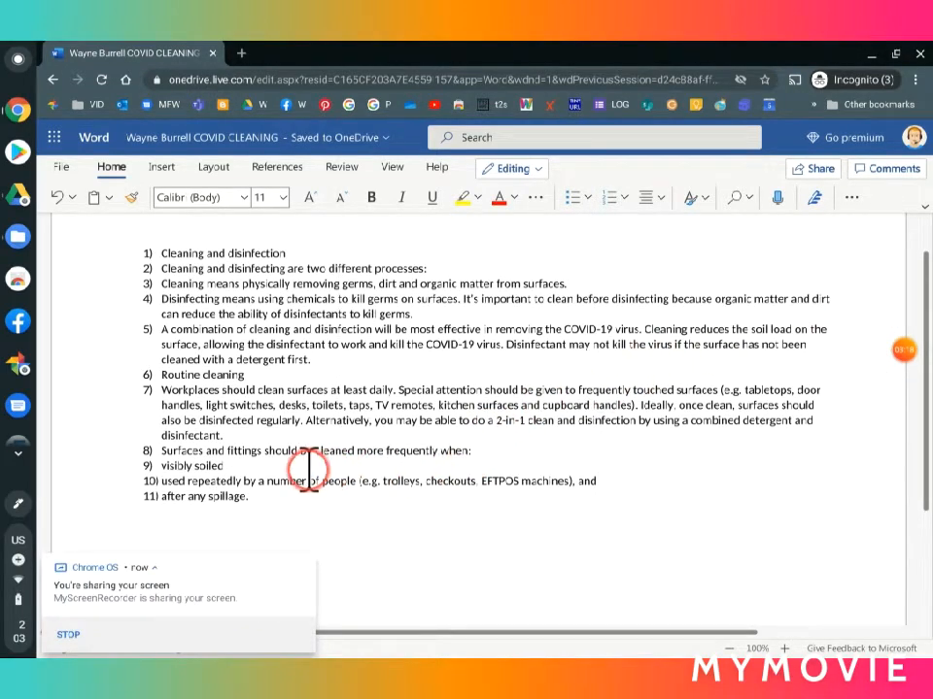
click(306, 567)
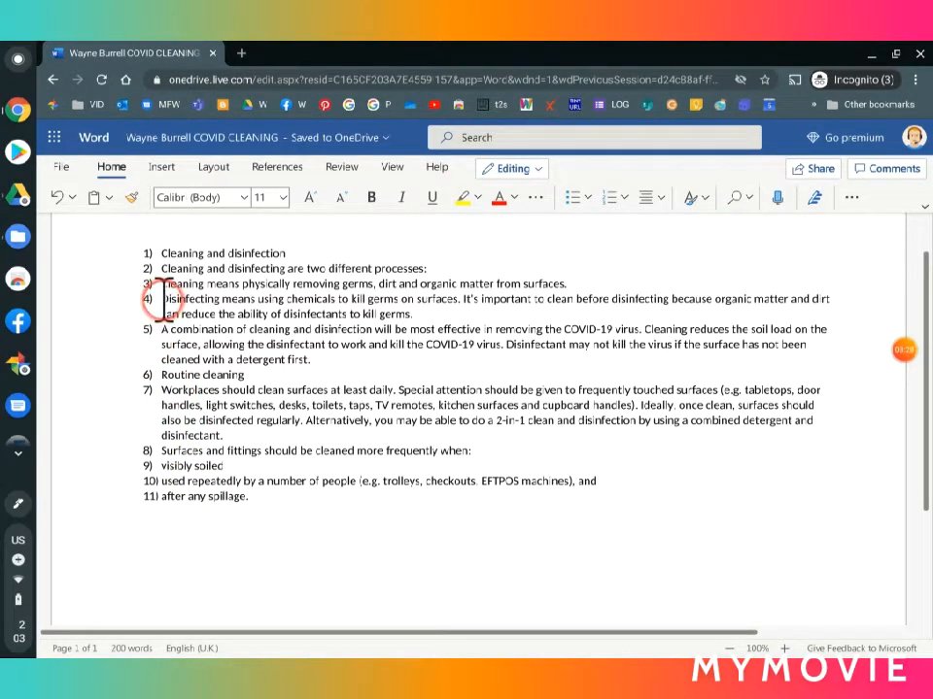
Step: Remove the numbering from the two paragraphs beginning "Disinfecting means using chemicals" and "A combination of cleaning and disinfection"
drag(163, 298, 313, 359)
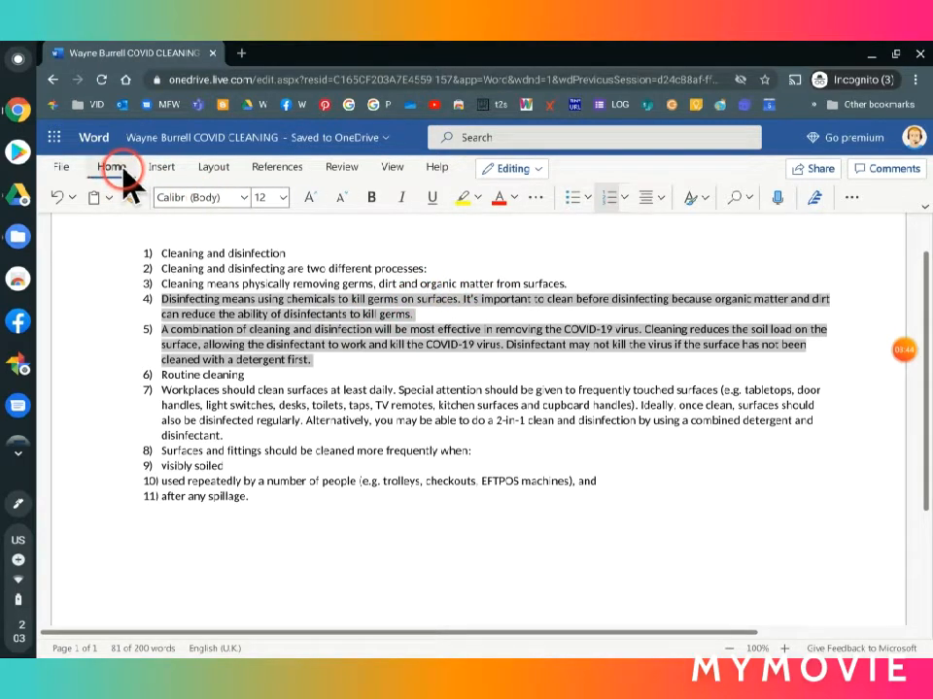
click(609, 198)
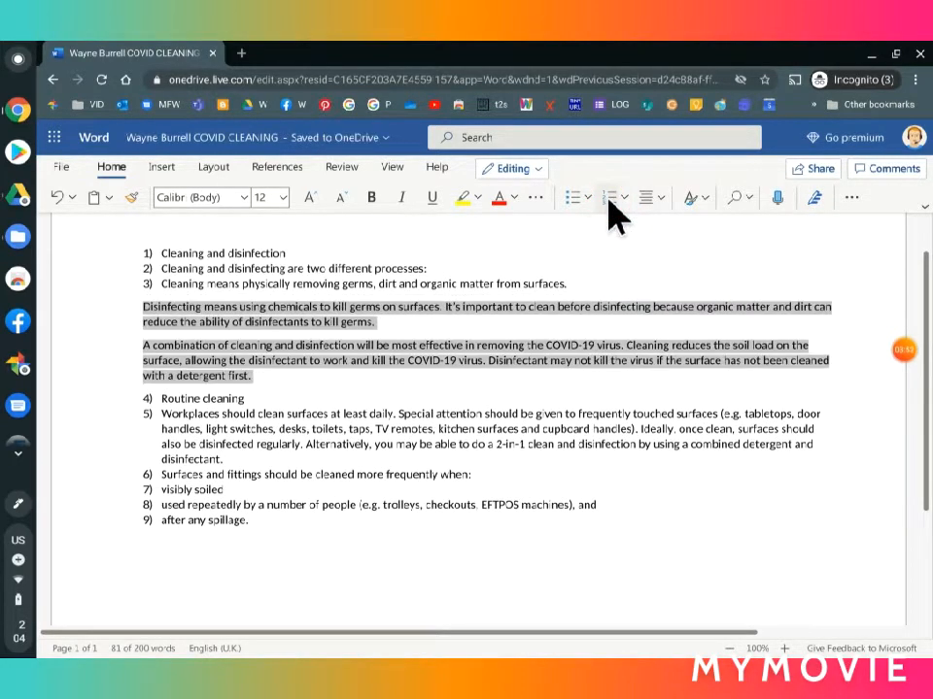
click(385, 366)
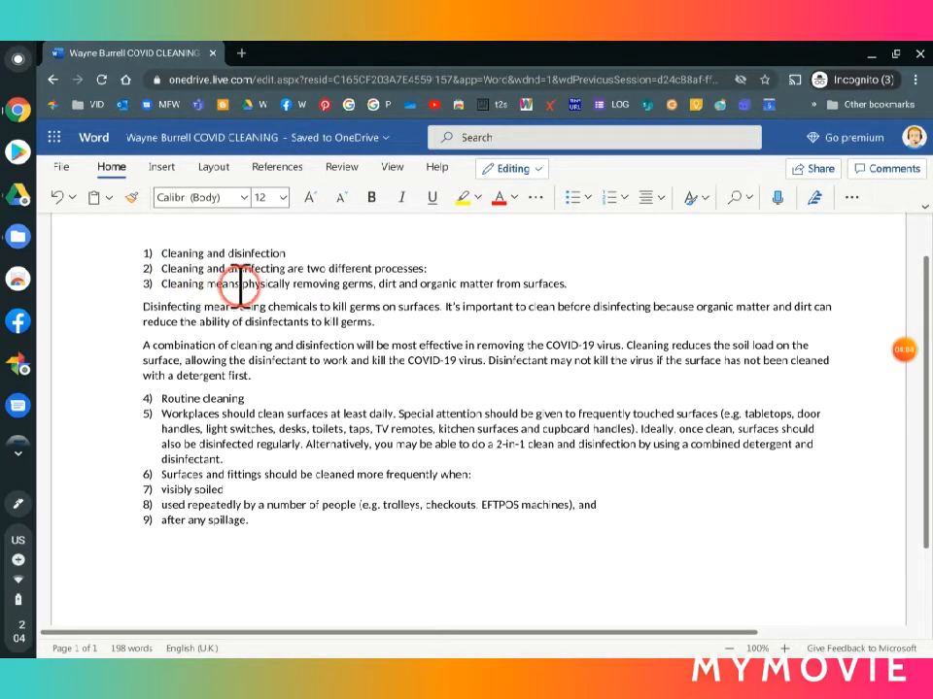
Step: Demote the list item "Cleaning and disinfecting are two different processes:" to the second level under "Cleaning and disinfection"
click(173, 284)
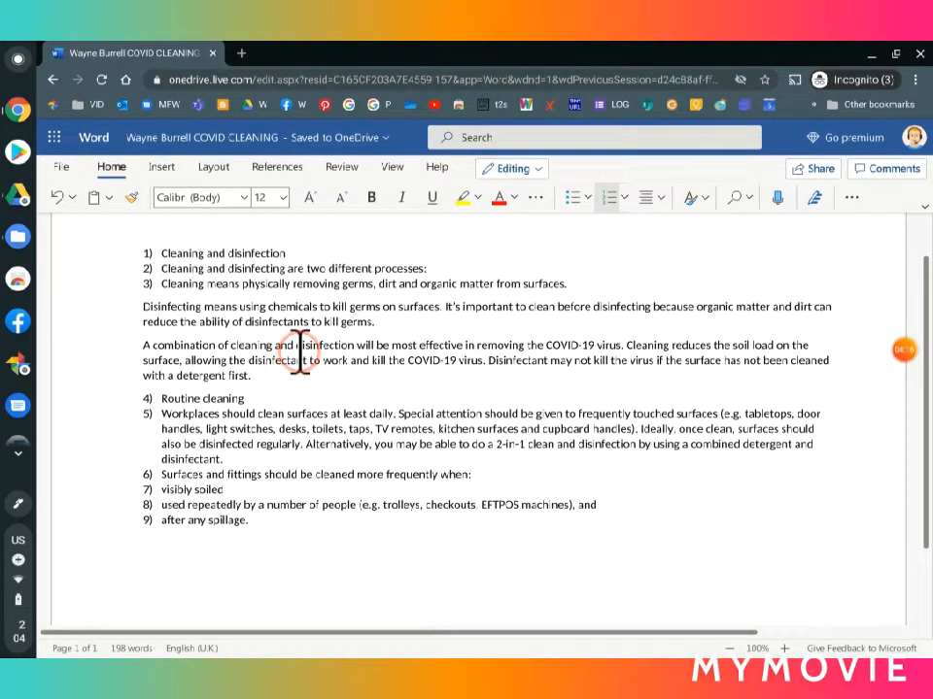
key(Tab)
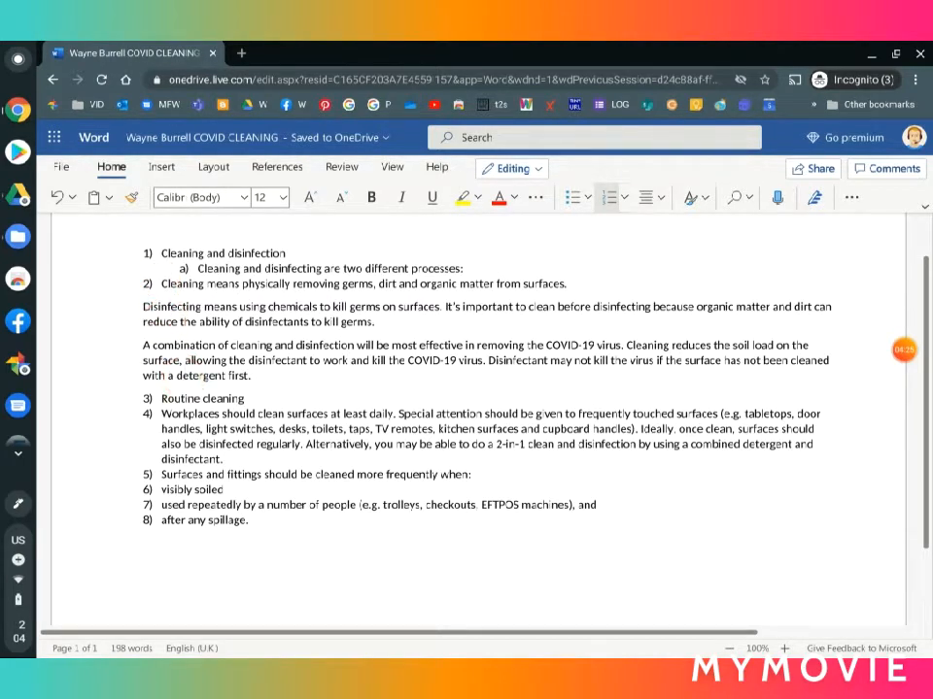
Step: Demote the list item beginning "Cleaning means physically removing germs" to the second level under "Cleaning and disinfection"
key(Tab)
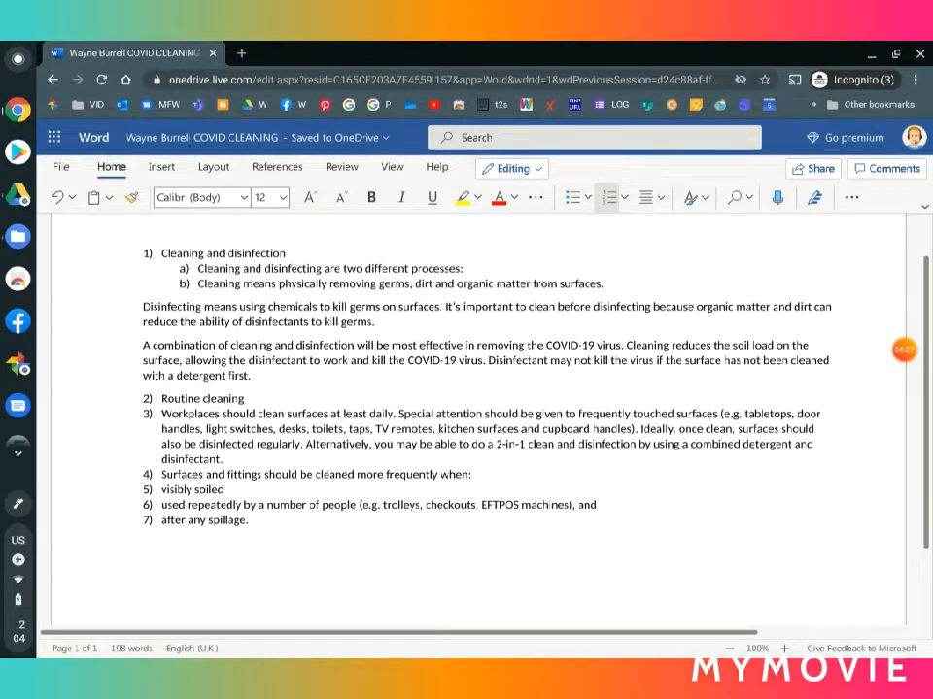
click(897, 348)
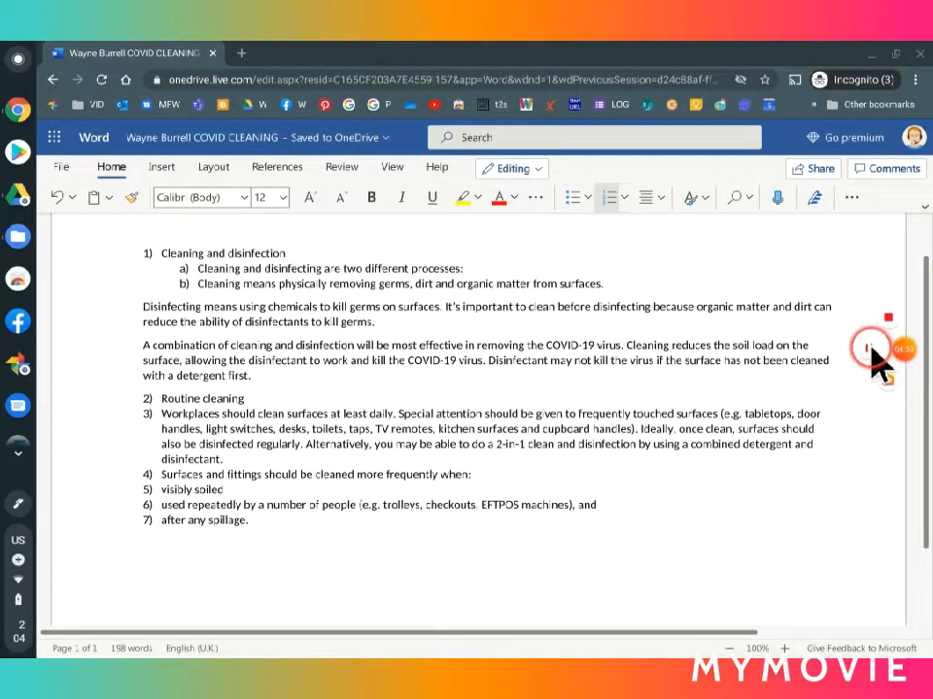
click(873, 353)
click(677, 483)
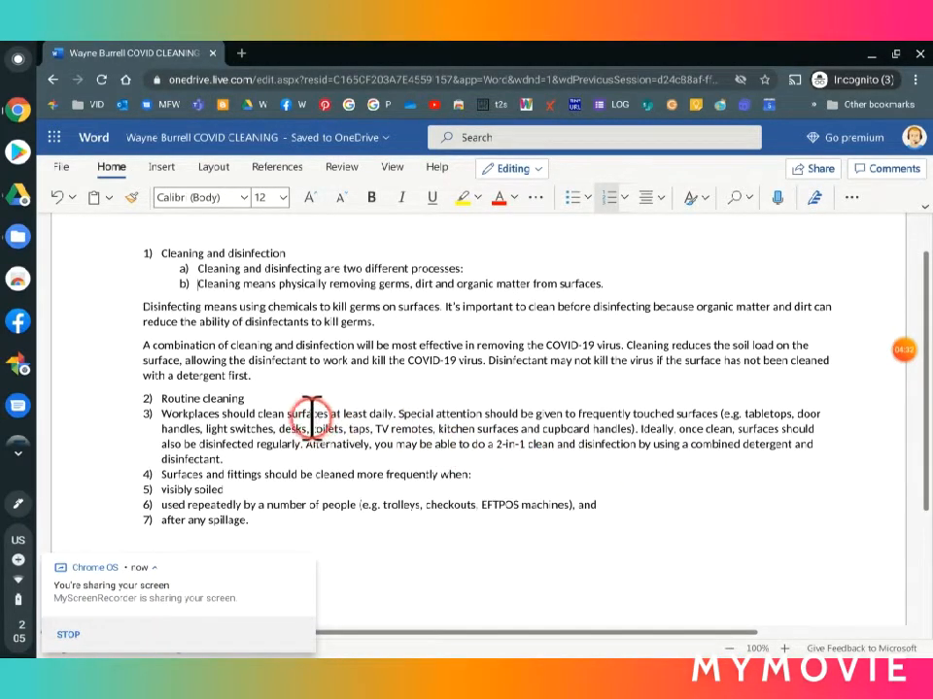
Step: Demote the five list items below "Routine cleaning", from "Workplaces should clean surfaces" to "after any spillage.", to the second level
scroll(259, 422, down, 2)
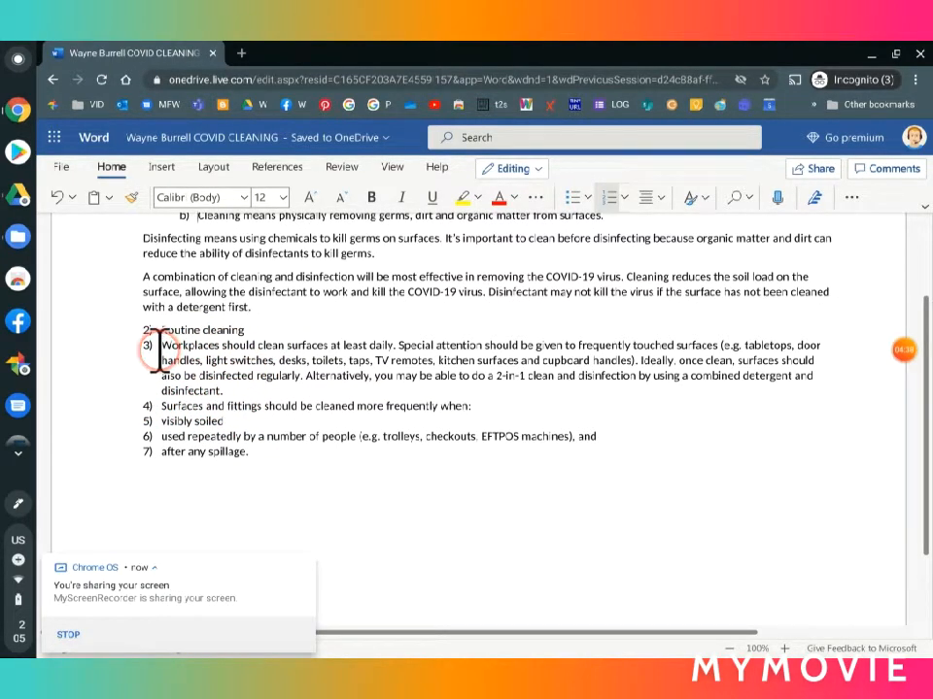
drag(158, 349, 264, 450)
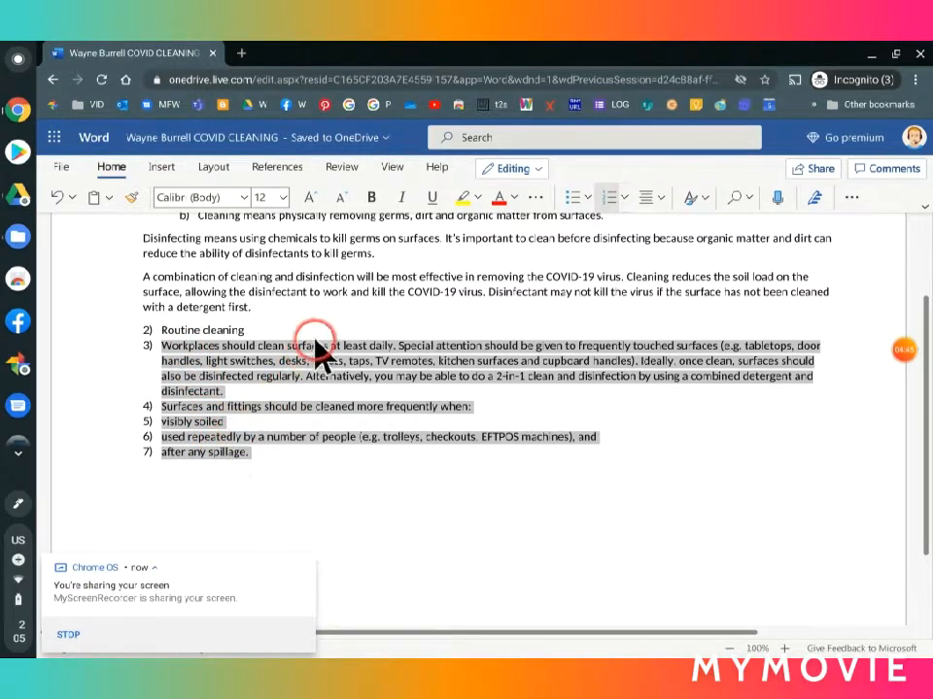
click(167, 358)
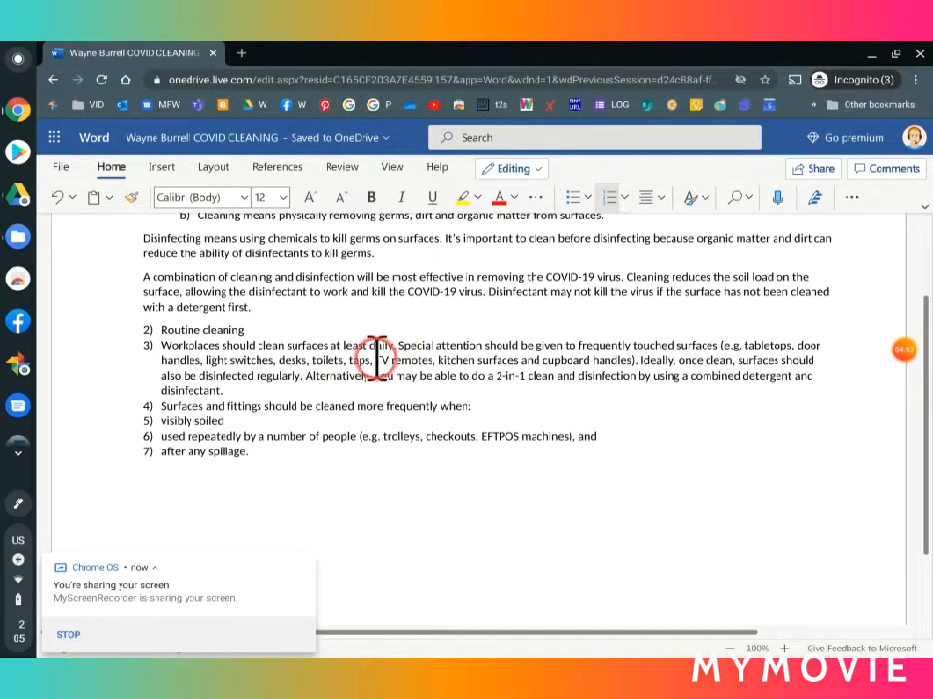
key(Tab)
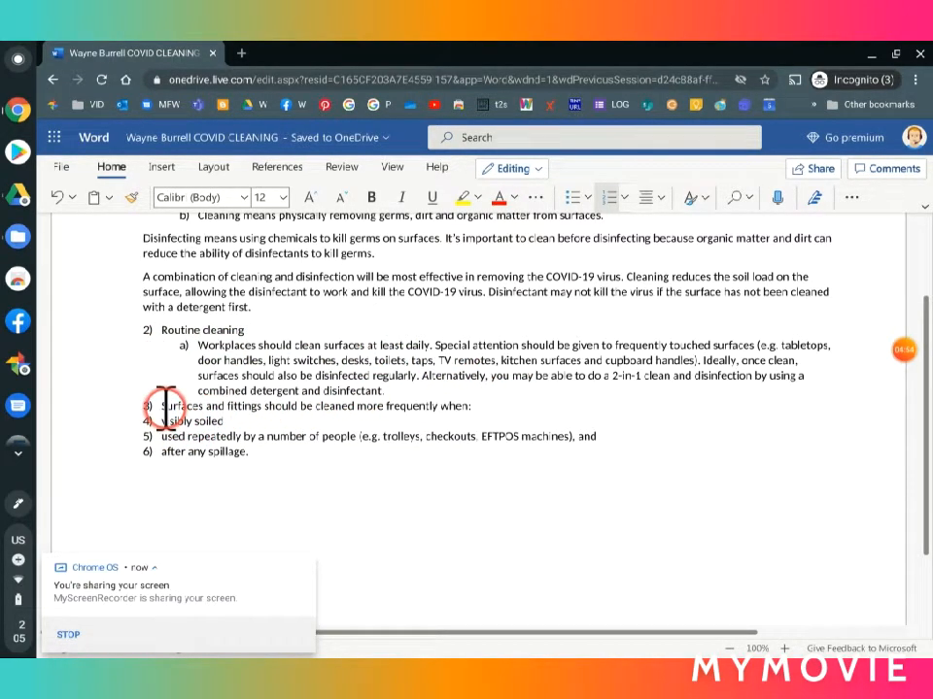
click(157, 406)
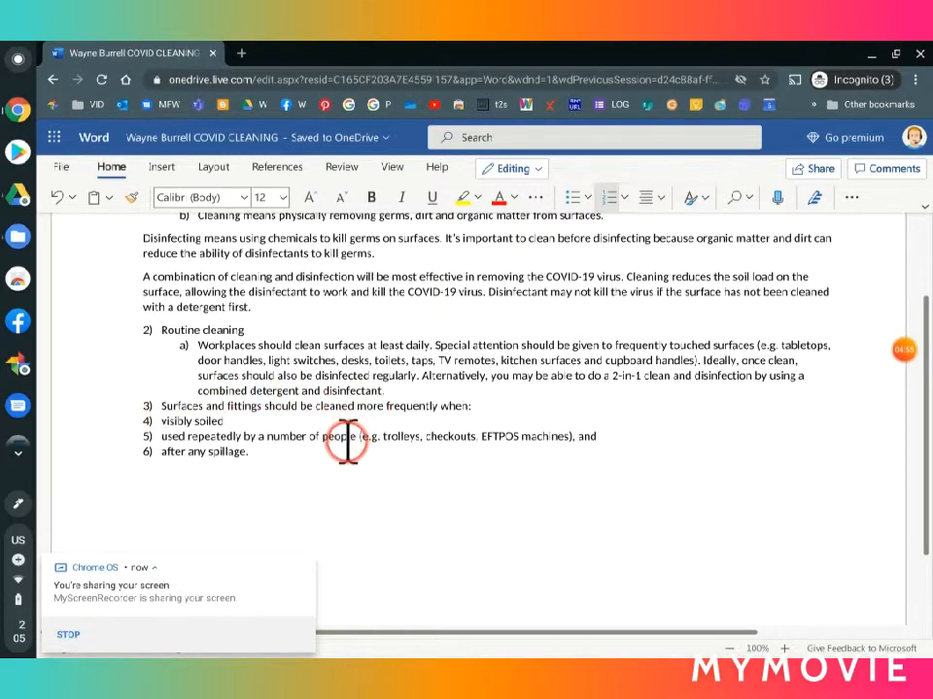
key(Tab)
click(160, 422)
key(Tab)
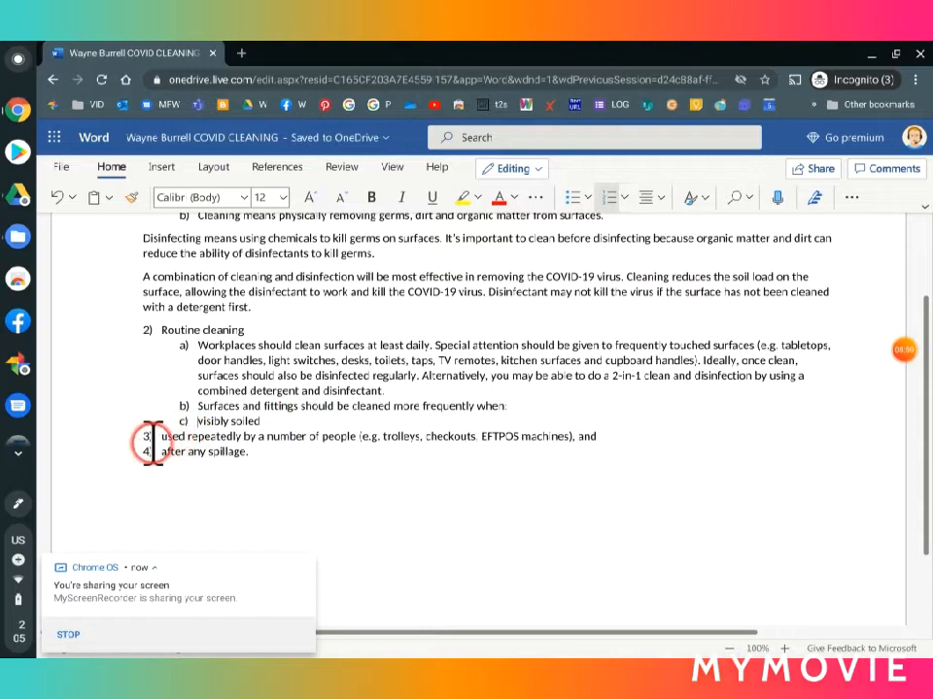
click(164, 436)
key(Tab)
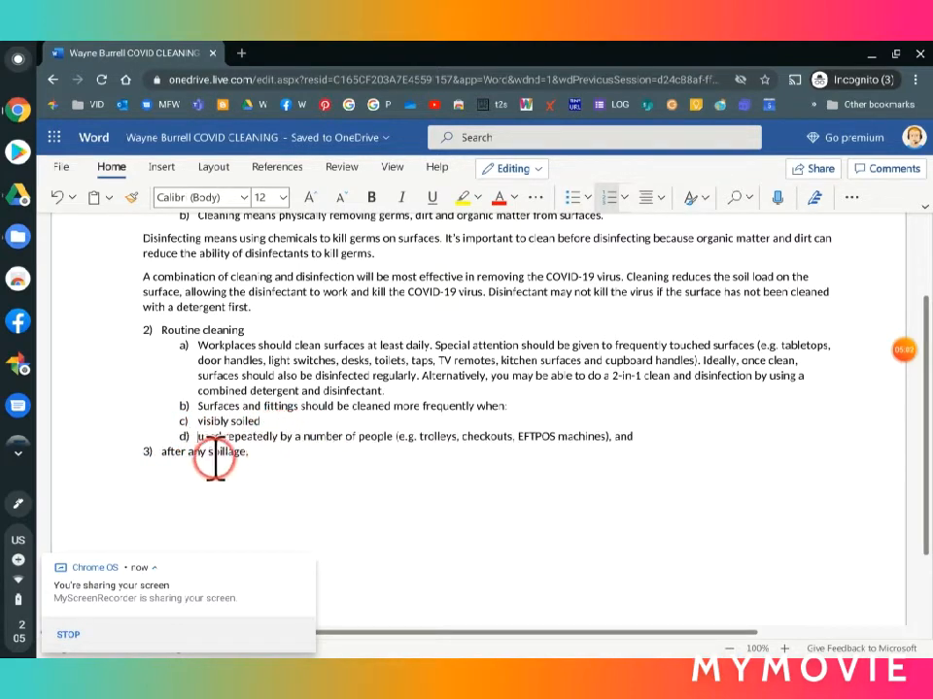
click(164, 451)
key(Tab)
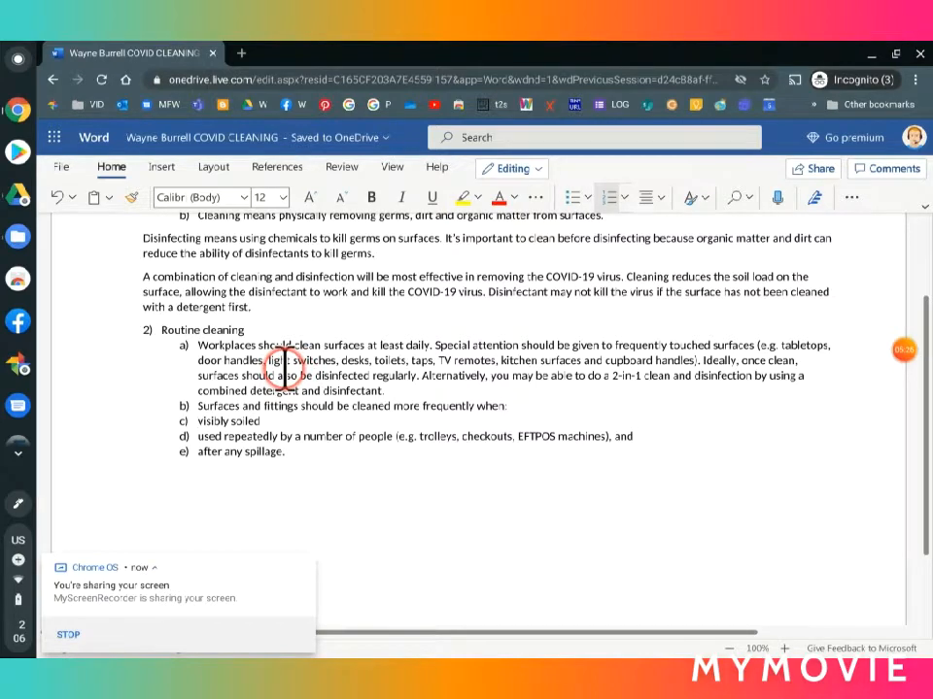
Step: Demote "visibly soiled", "used repeatedly by a number of people" and "after any spillage." to the third level under "Surfaces and fittings should be cleaned"
key(Tab)
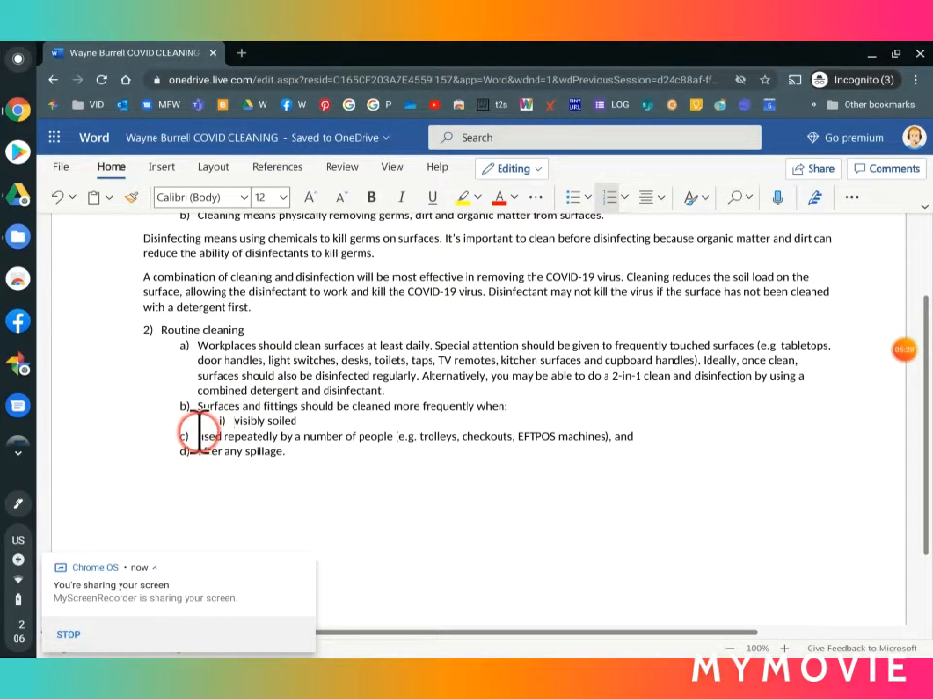
key(Tab)
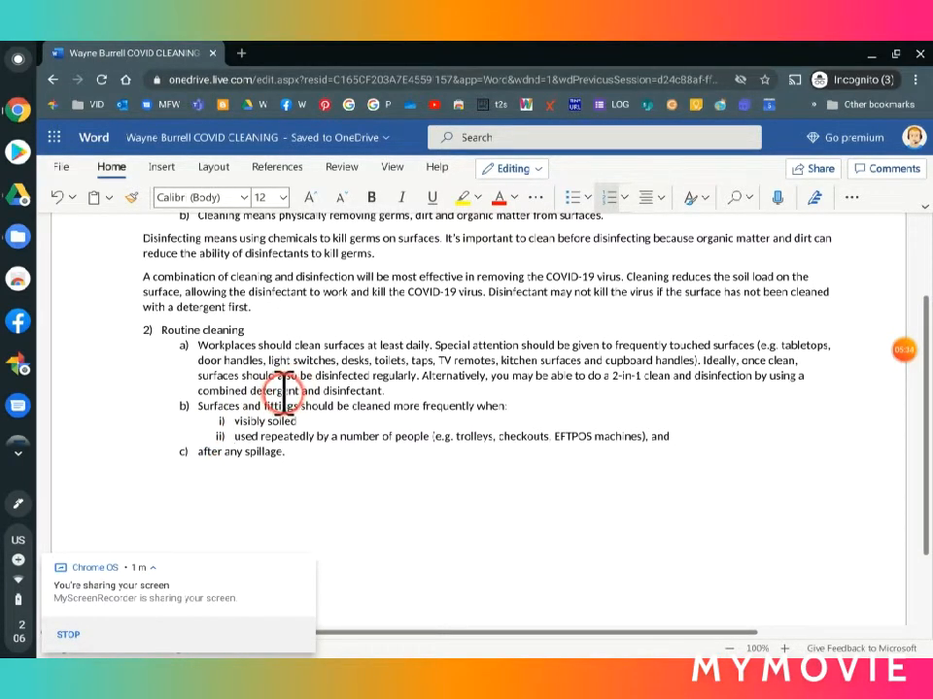
click(196, 449)
key(Tab)
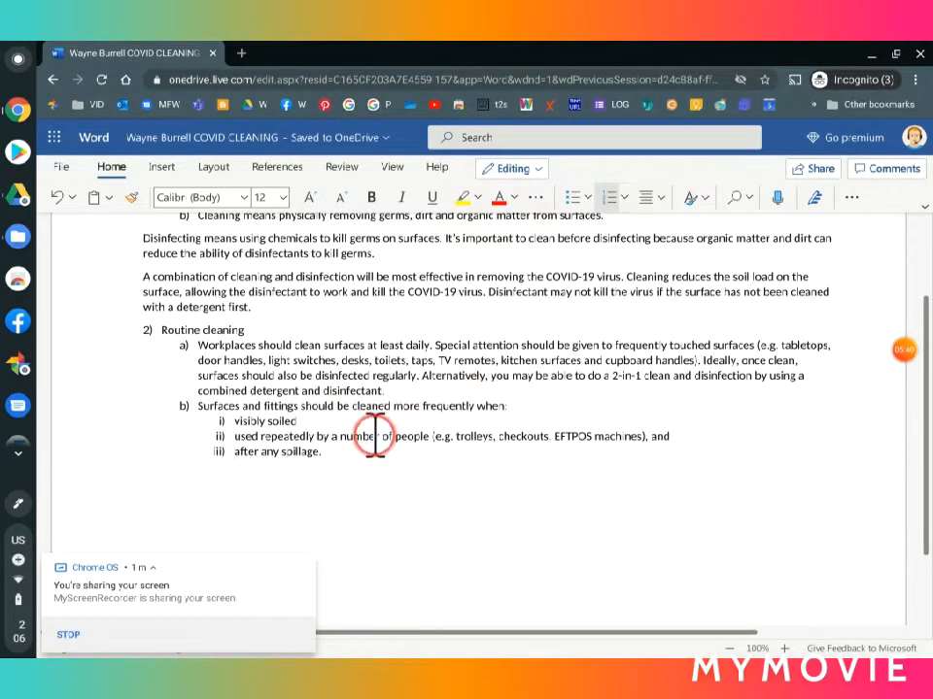
Step: Dismiss the screen-sharing notification covering the end of the document
scroll(370, 435, up, 2)
scroll(375, 424, up, 1)
scroll(375, 435, down, 2)
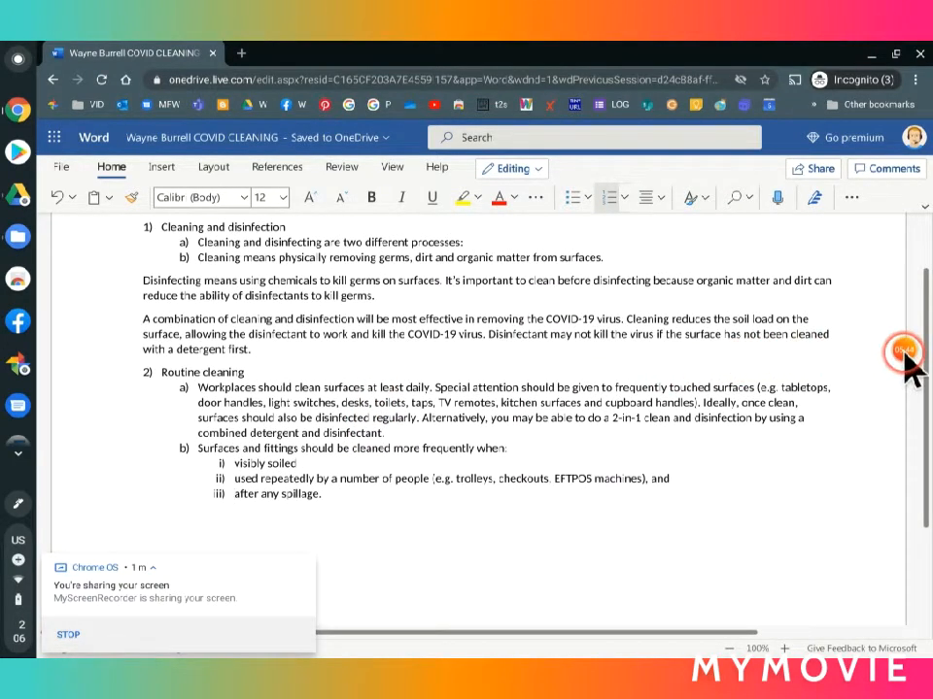
mouse_move(900, 356)
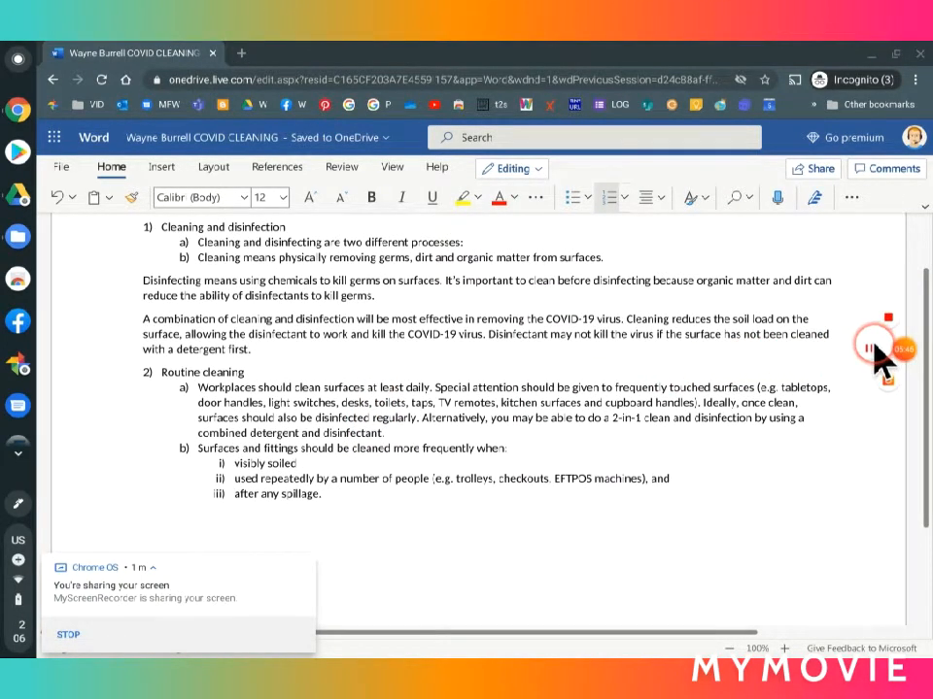
scroll(670, 486, up, 2)
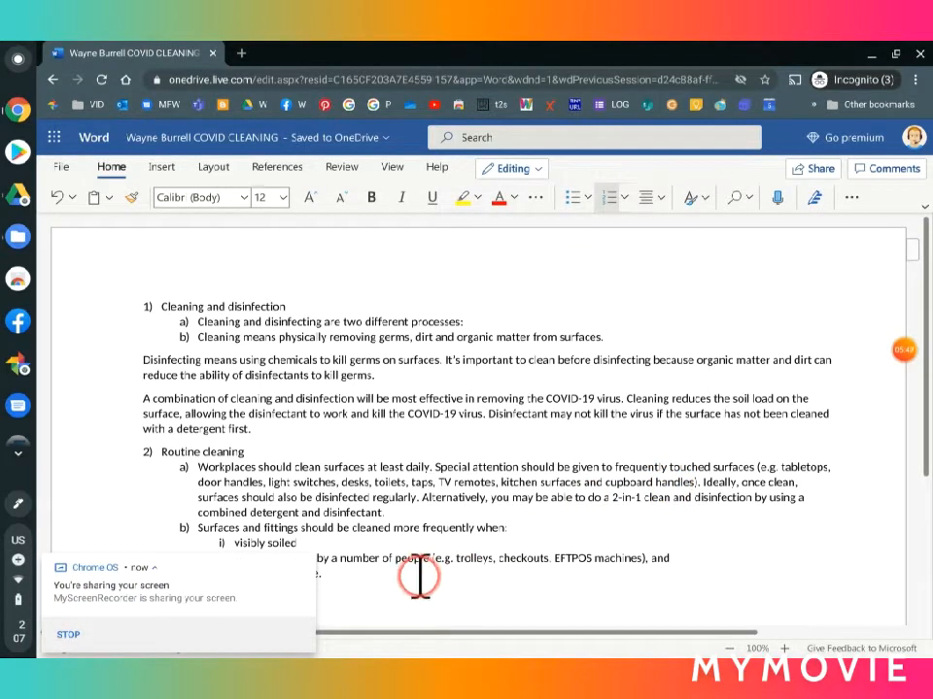
mouse_move(219, 561)
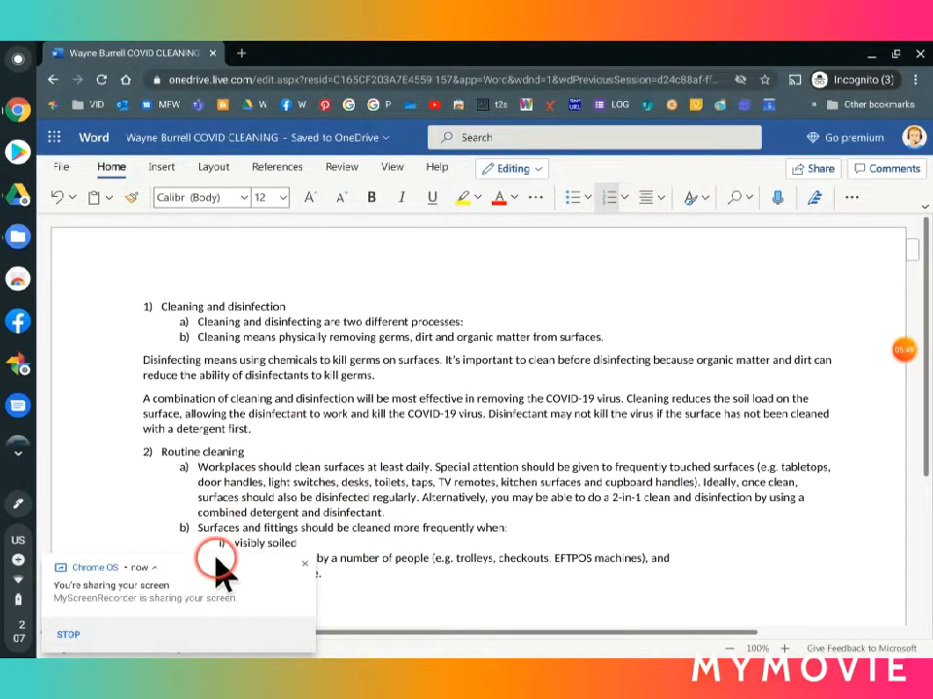
click(304, 566)
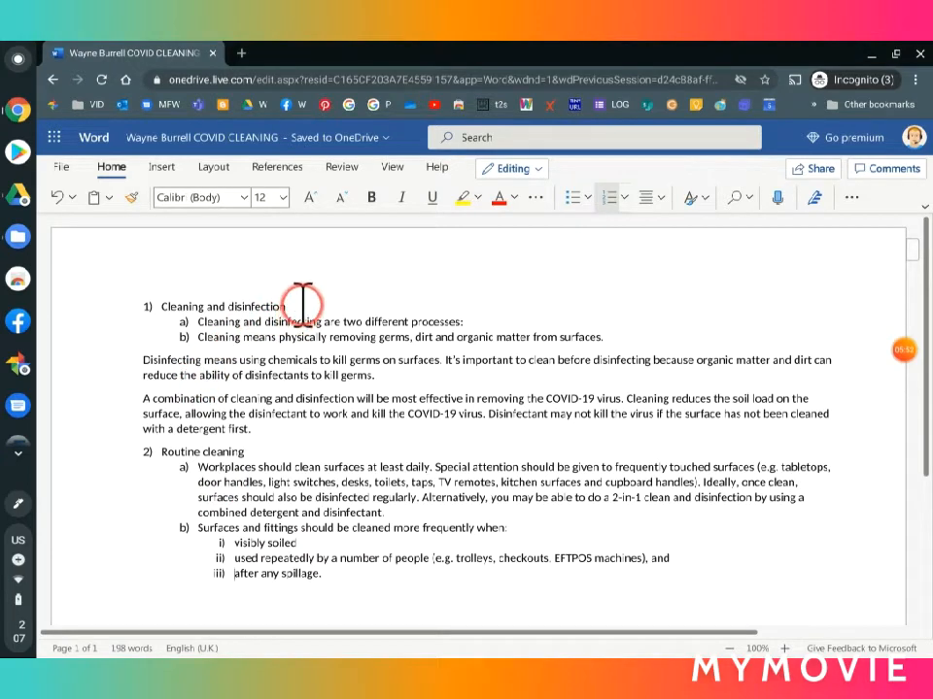
Step: Format the headings "Cleaning and disinfection" and "Routine cleaning" in bold green text at font size 20
drag(297, 303, 109, 316)
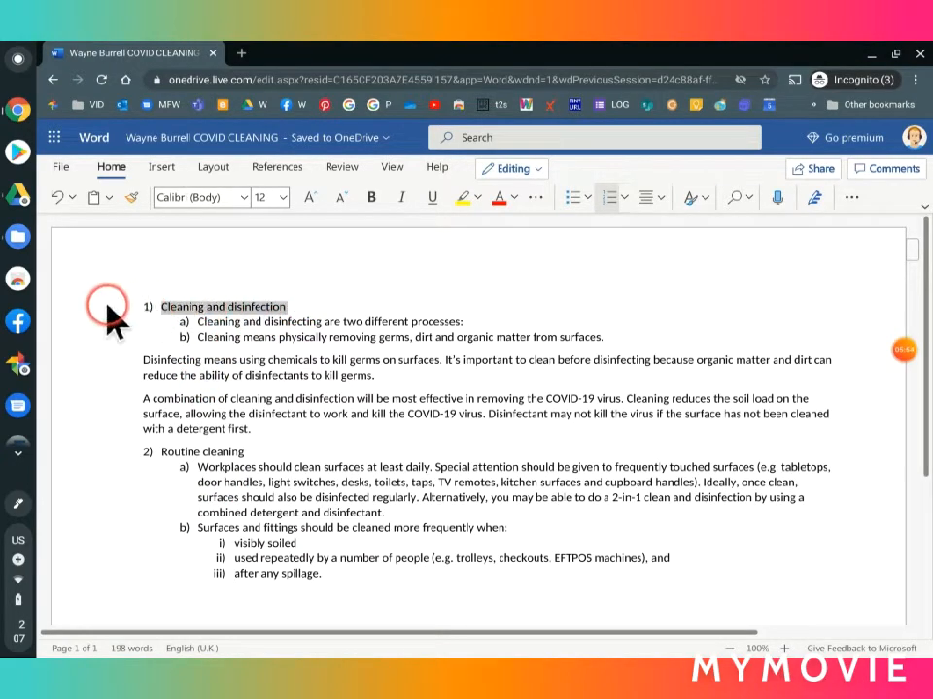
click(282, 198)
click(272, 413)
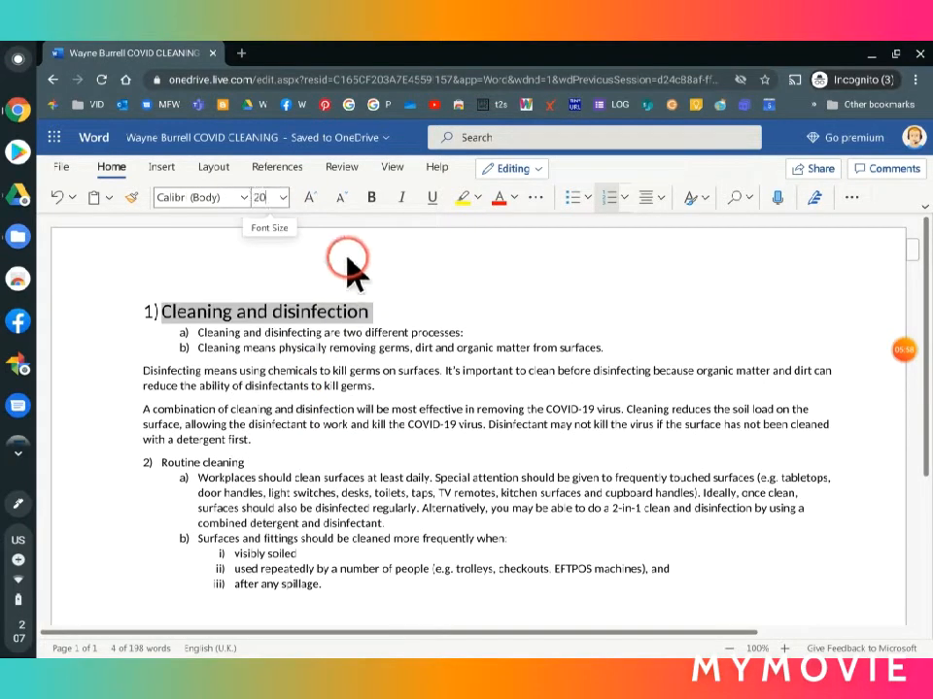
click(374, 202)
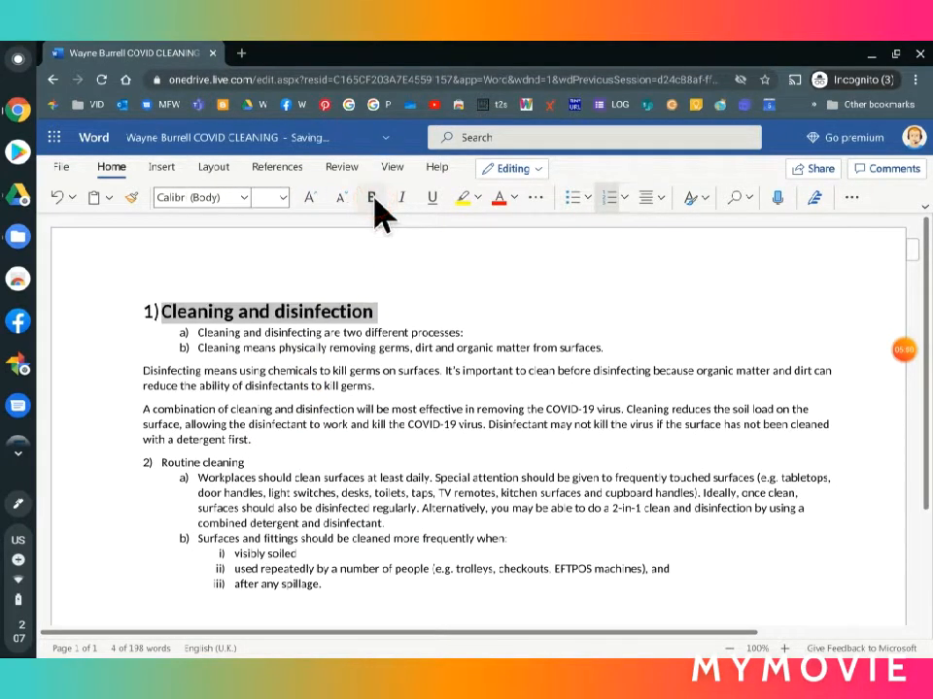
click(514, 198)
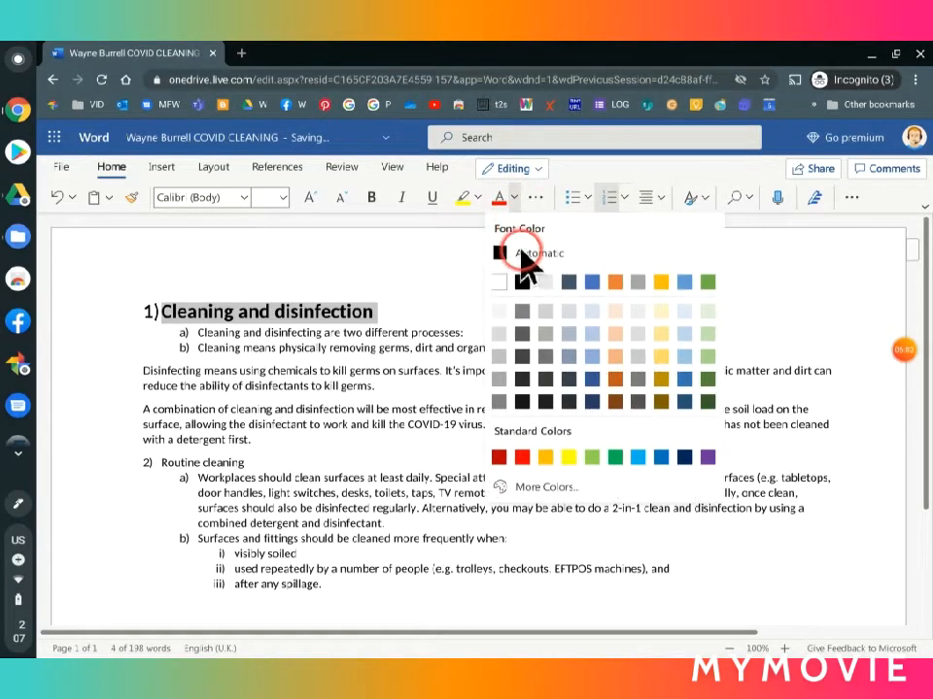
click(707, 283)
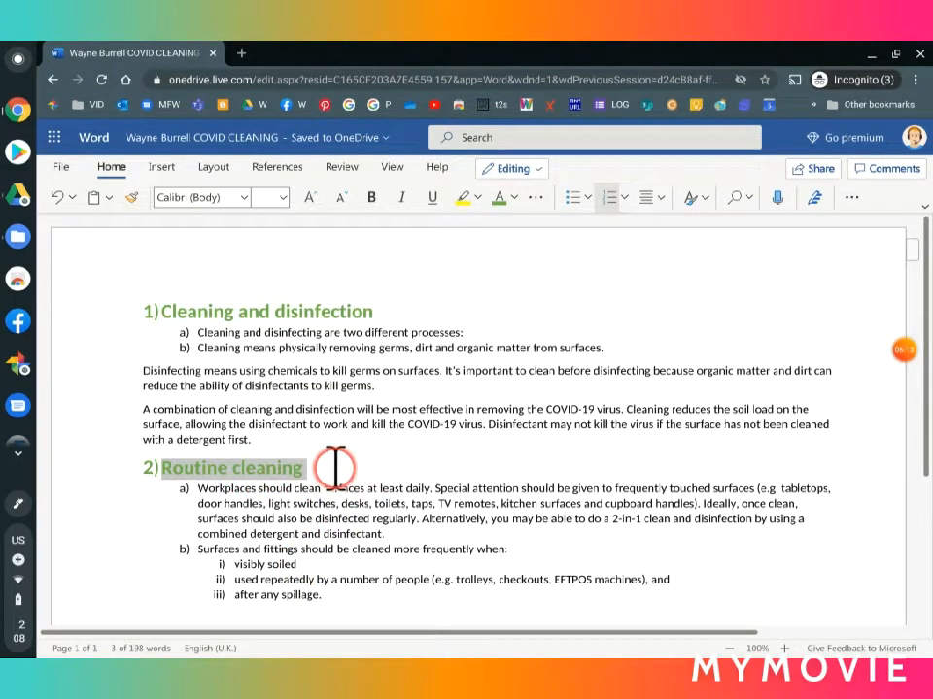
click(295, 474)
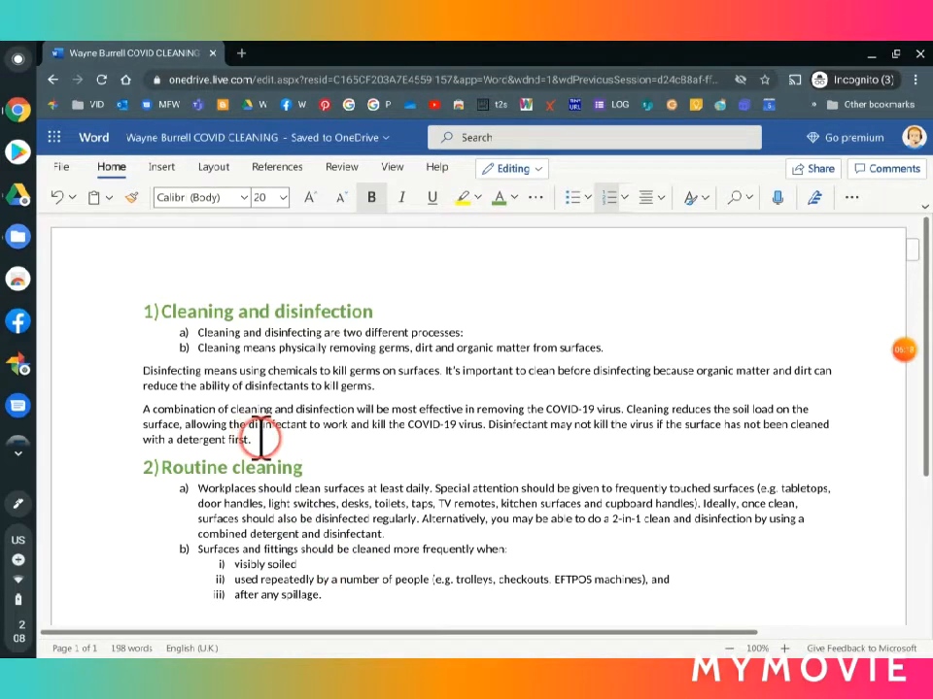
Step: Set the font size of all text between the "Cleaning and disinfection" and "Routine cleaning" headings to 18
drag(255, 439, 190, 345)
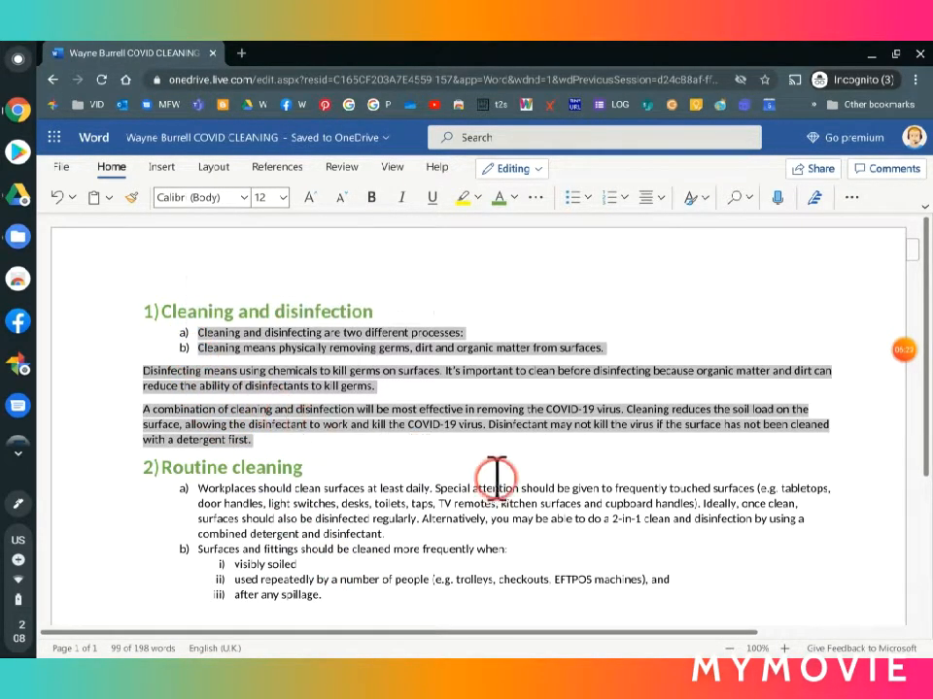
click(284, 198)
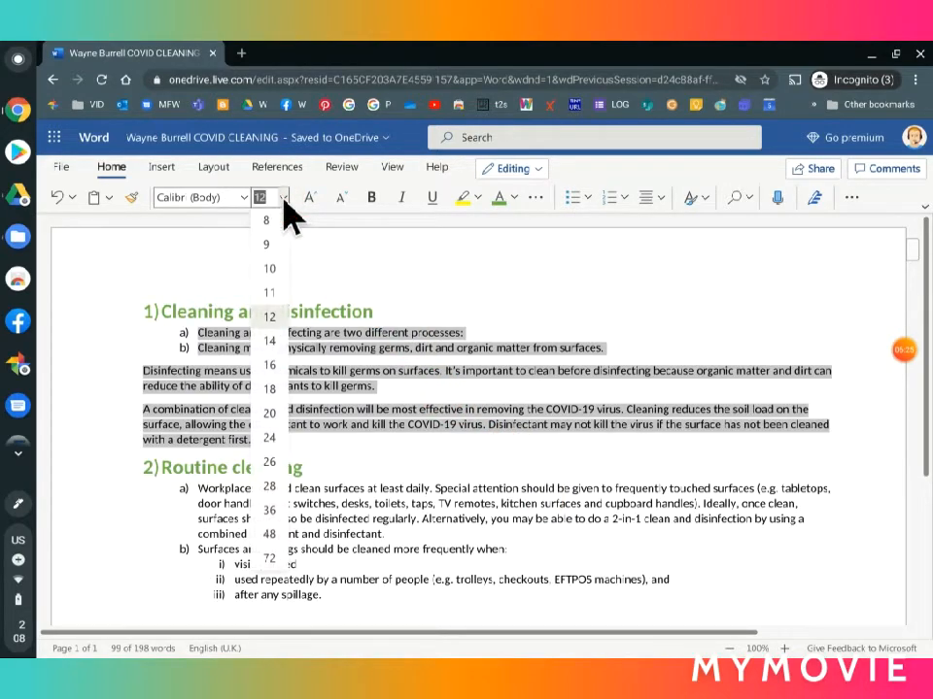
click(267, 391)
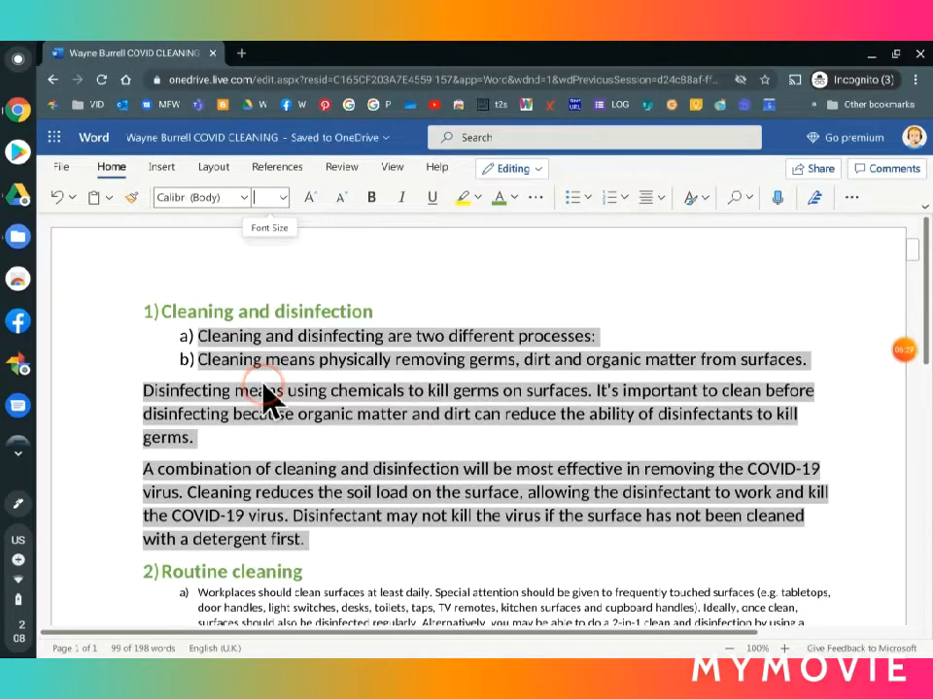
Step: Set the font size of all list items under the "Routine cleaning" heading to 18
scroll(462, 452, down, 3)
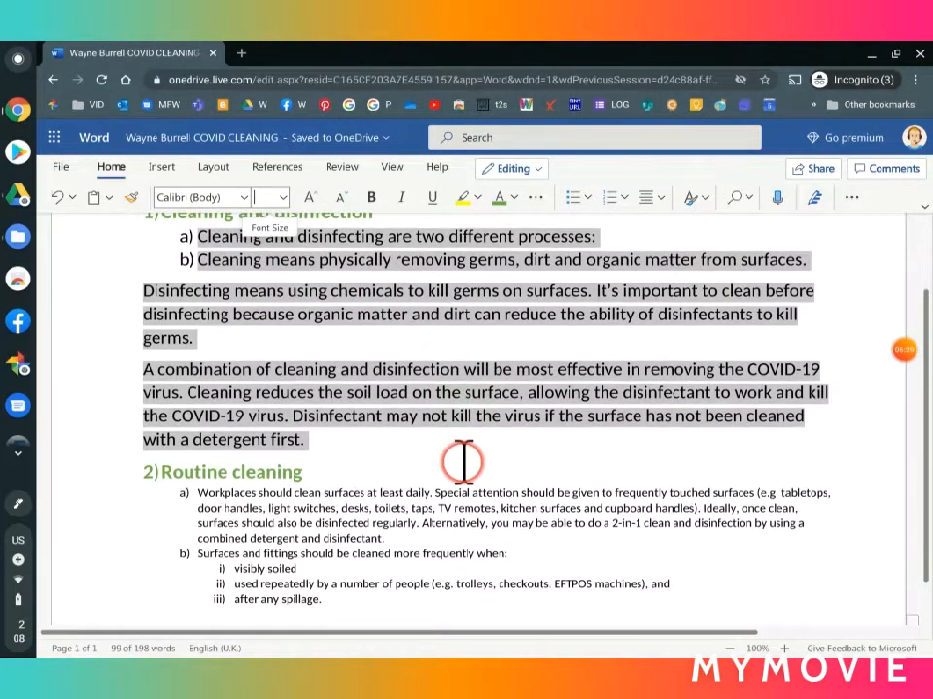
drag(317, 545, 189, 445)
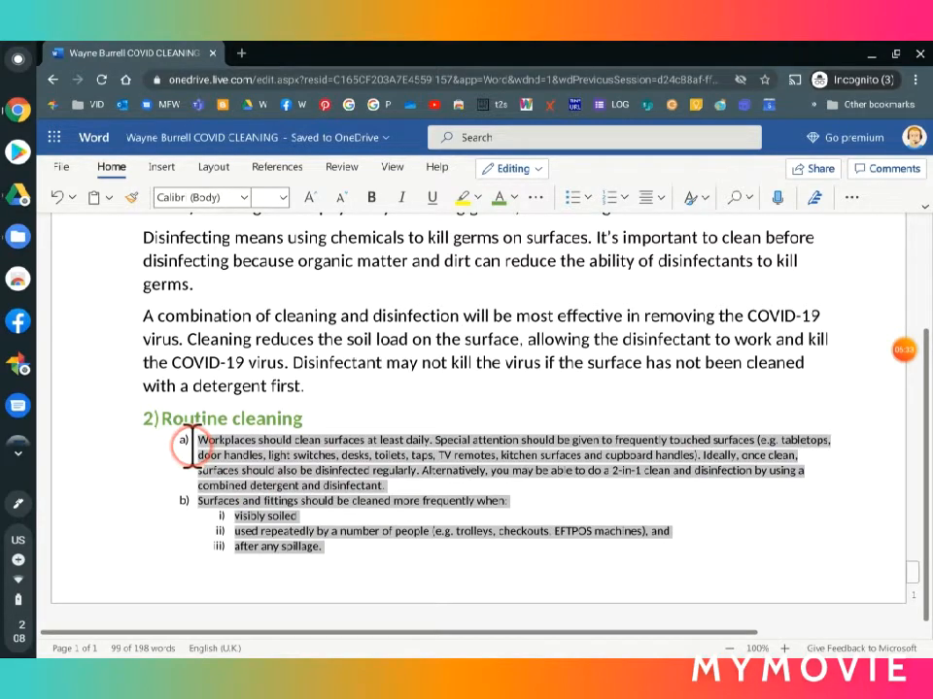
click(283, 198)
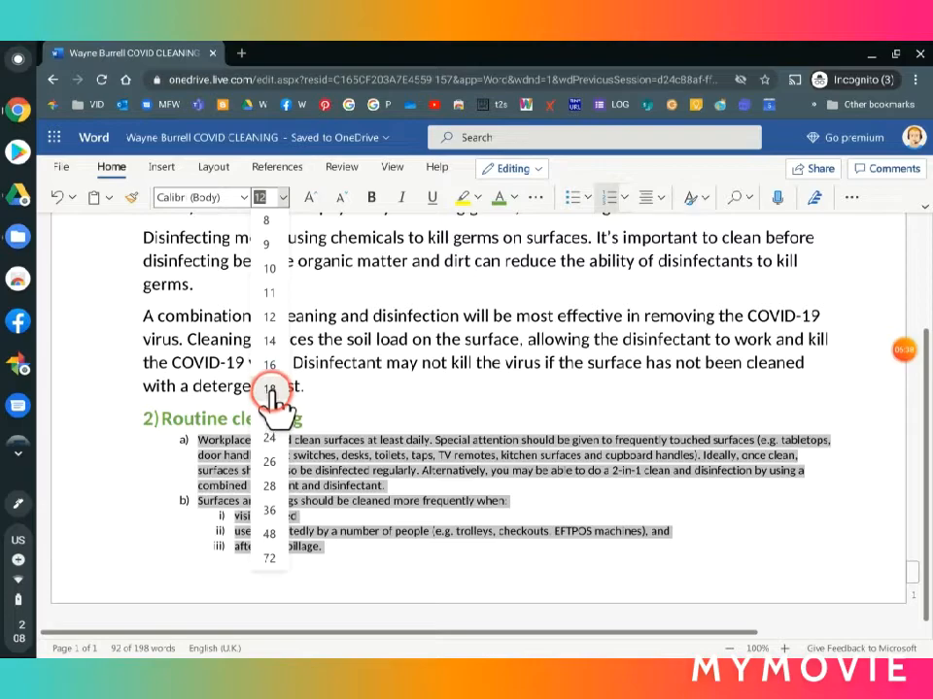
click(269, 389)
Step: Insert a page break after the paragraph ending "with a detergent first." so "Routine cleaning" starts on a new page
scroll(439, 476, down, 3)
scroll(438, 476, down, 2)
scroll(438, 476, up, 3)
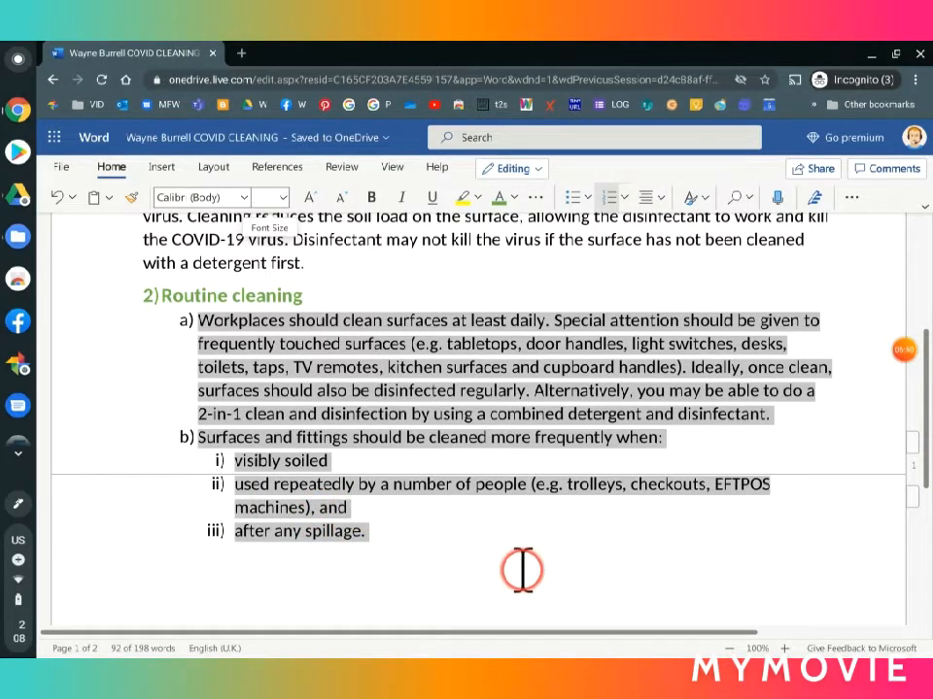
scroll(495, 573, up, 2)
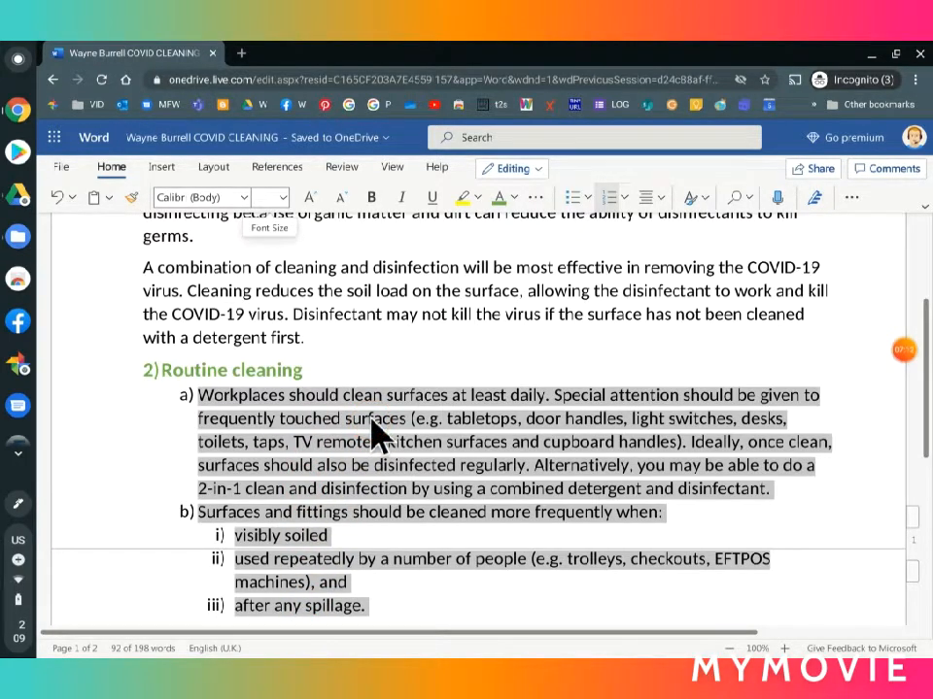
click(316, 337)
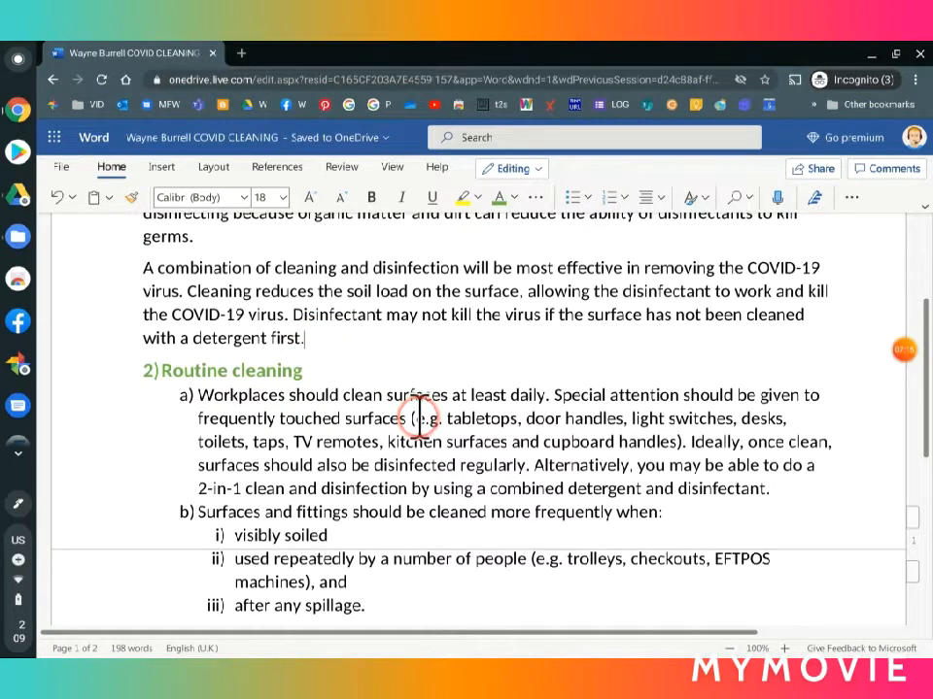
click(162, 171)
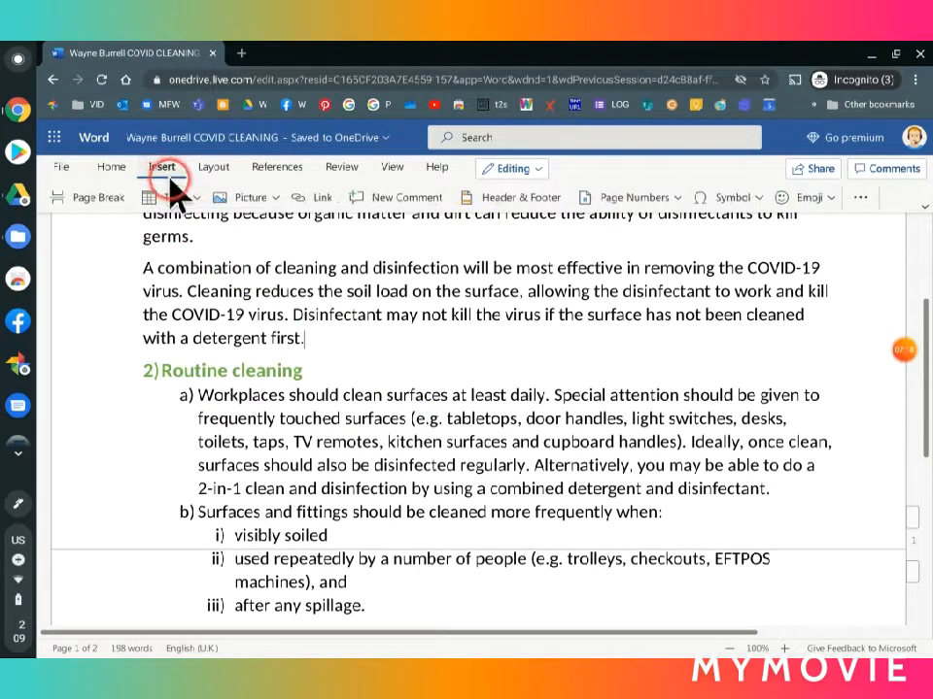
click(97, 198)
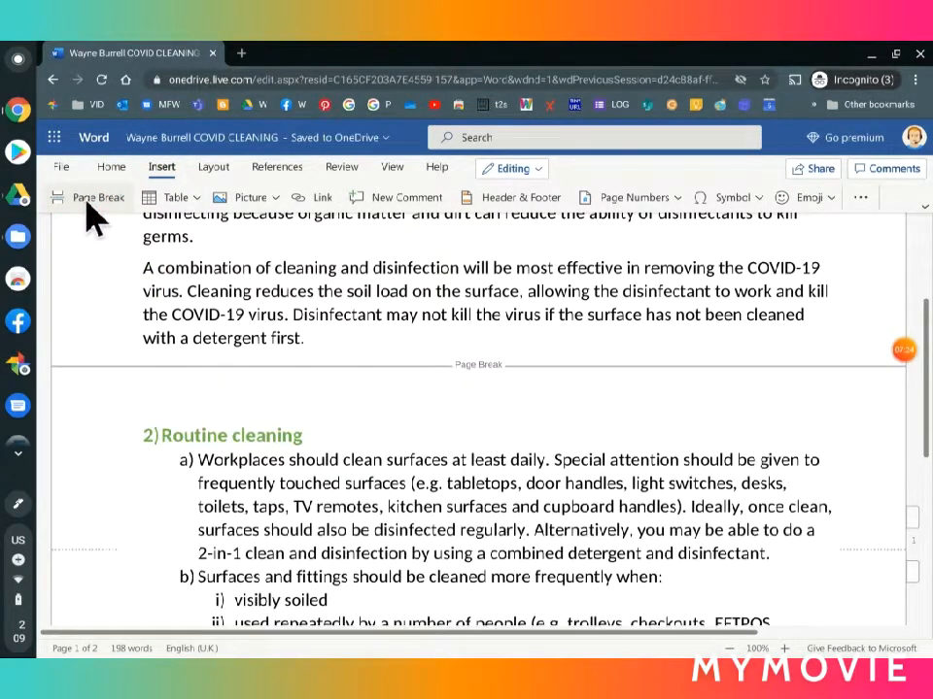
scroll(292, 458, down, 2)
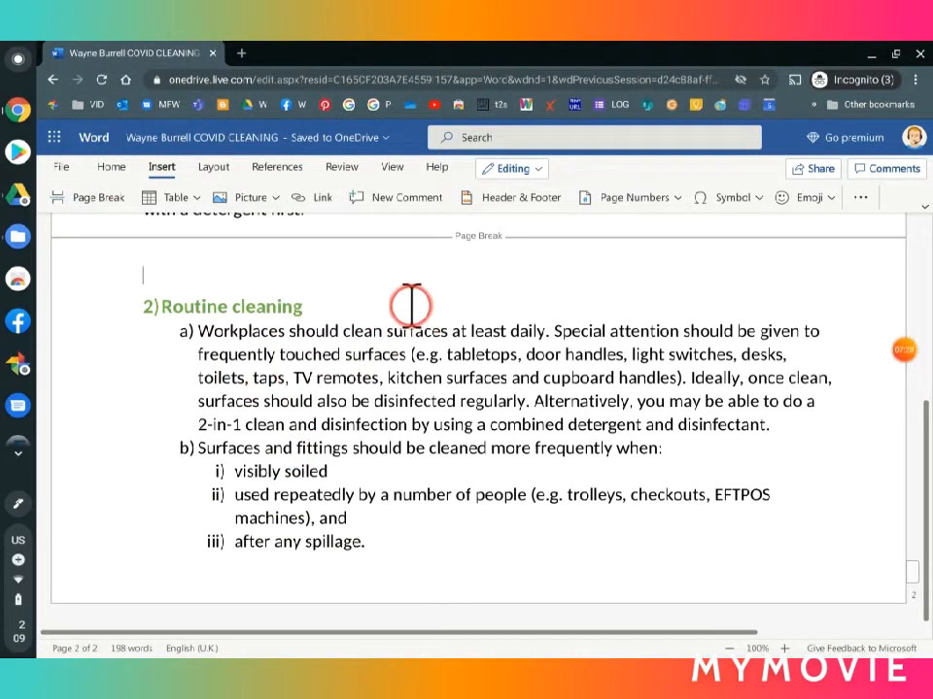
scroll(346, 497, up, 5)
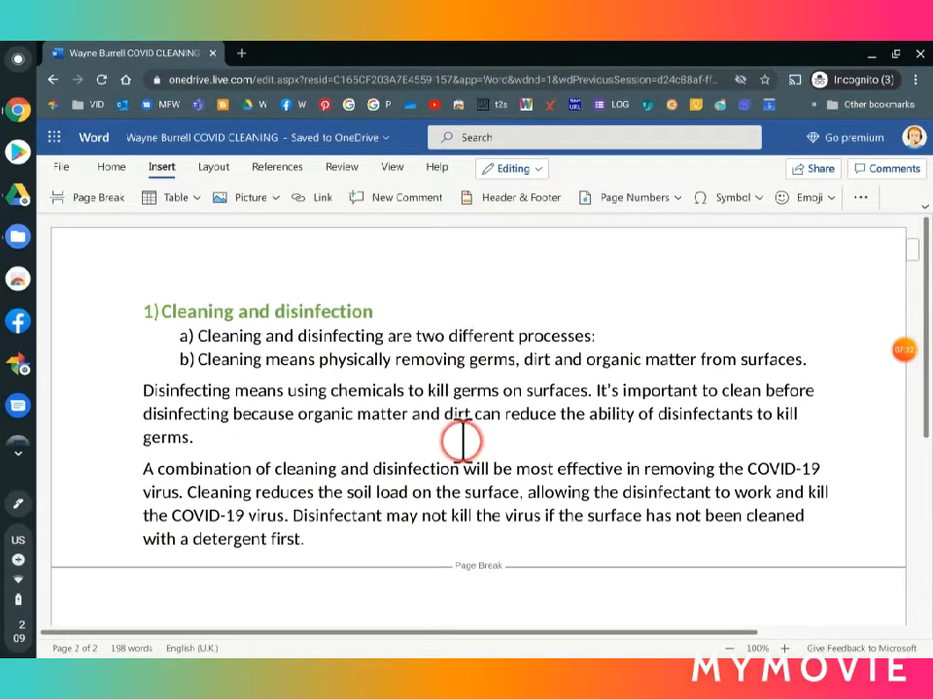
click(896, 352)
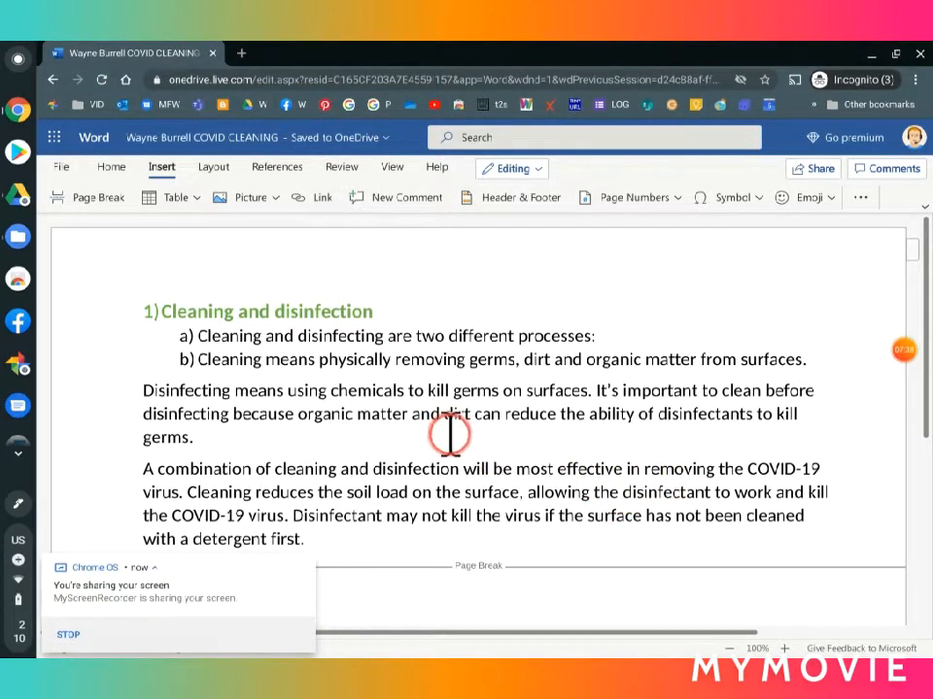
click(304, 565)
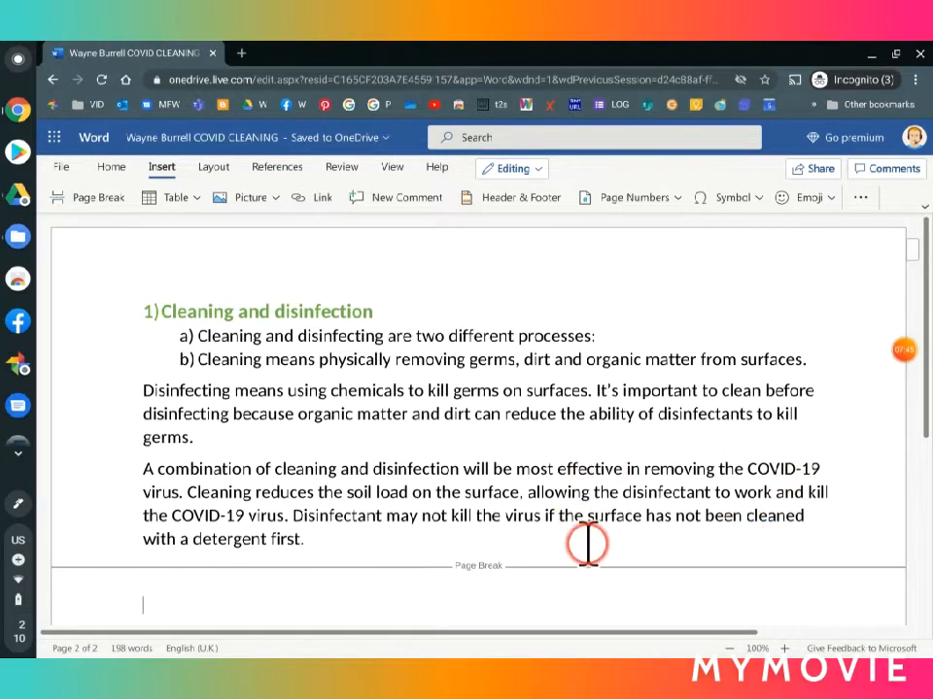
Step: Start inserting an online Bing picture after "removing the COVID-19" and search for "disinfect"
click(821, 467)
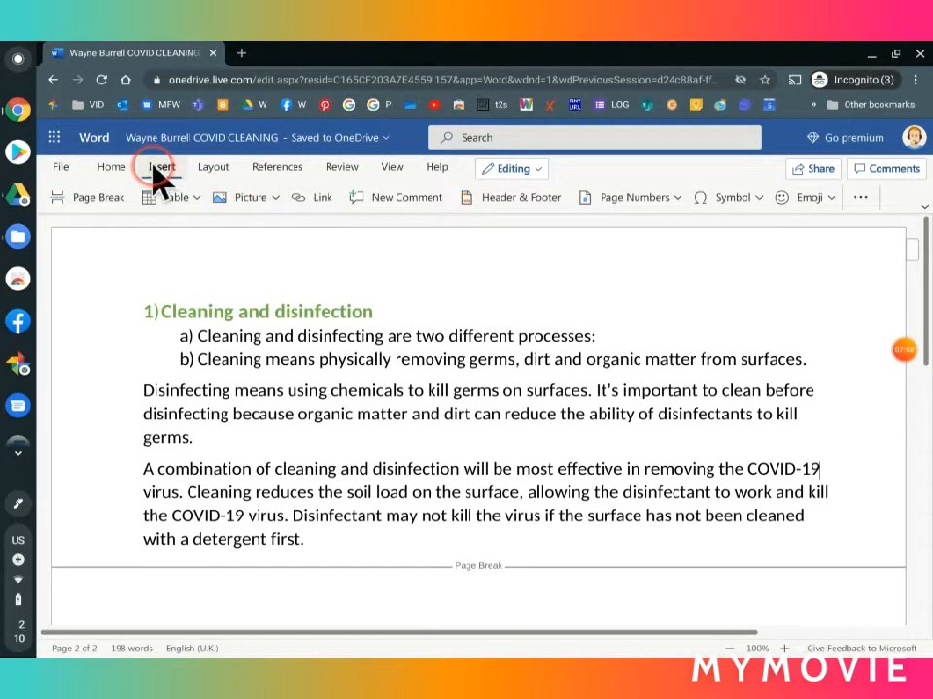
click(273, 199)
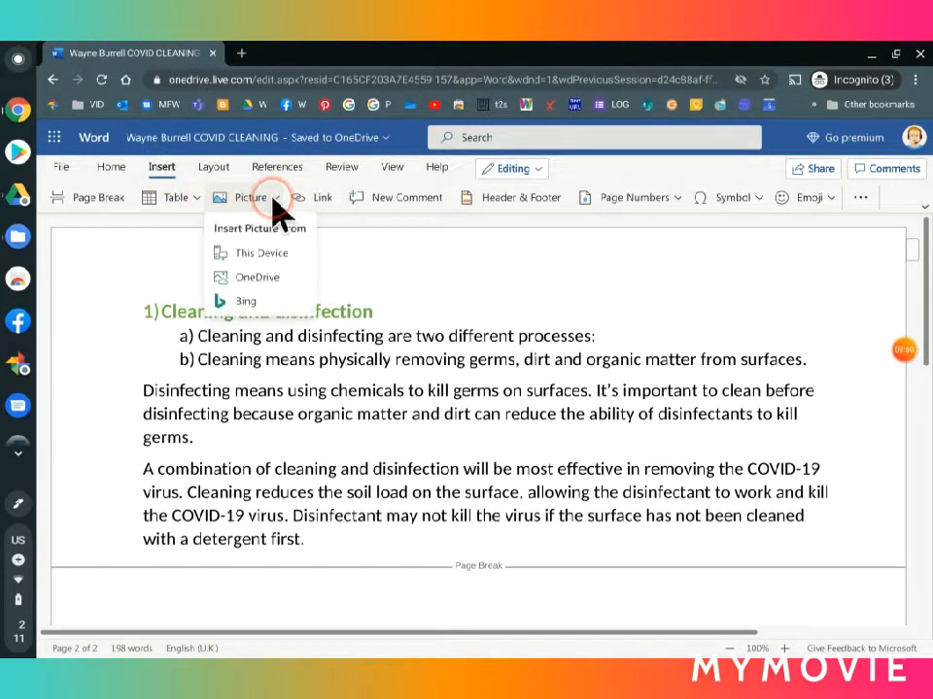
click(258, 305)
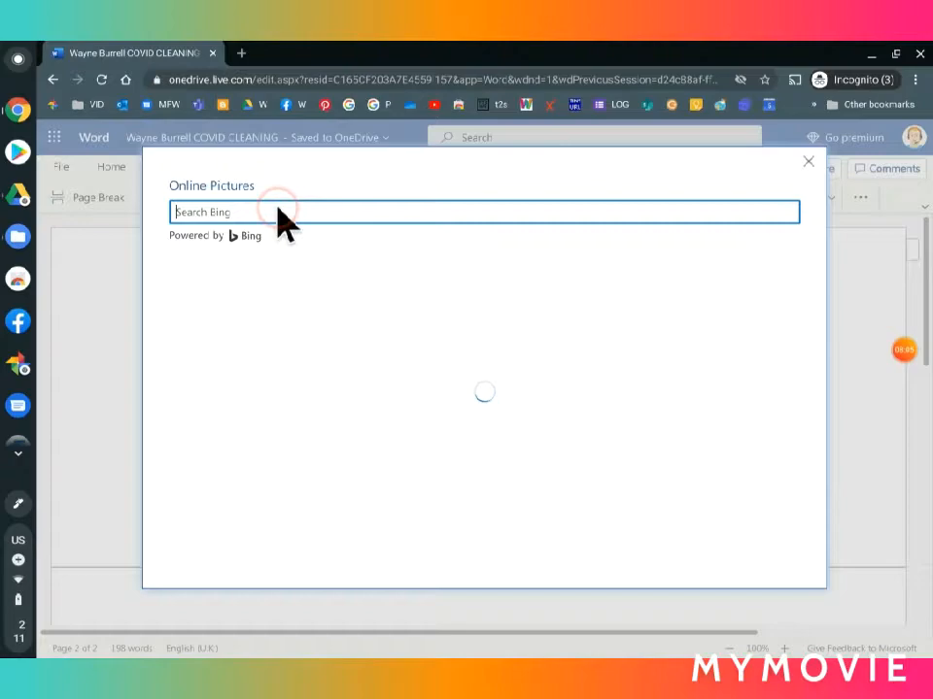
click(278, 207)
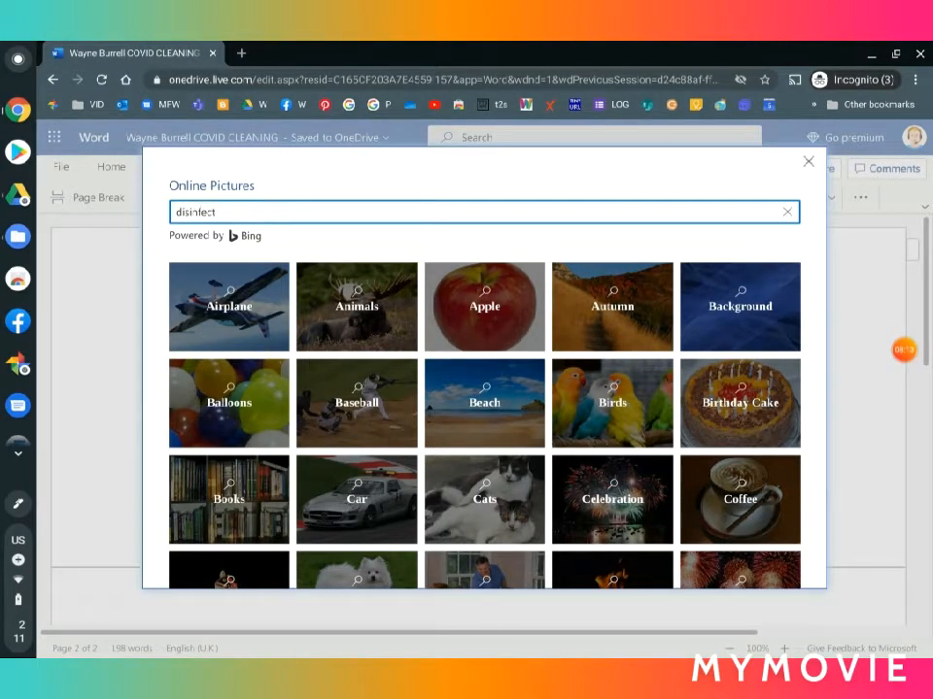
key(Return)
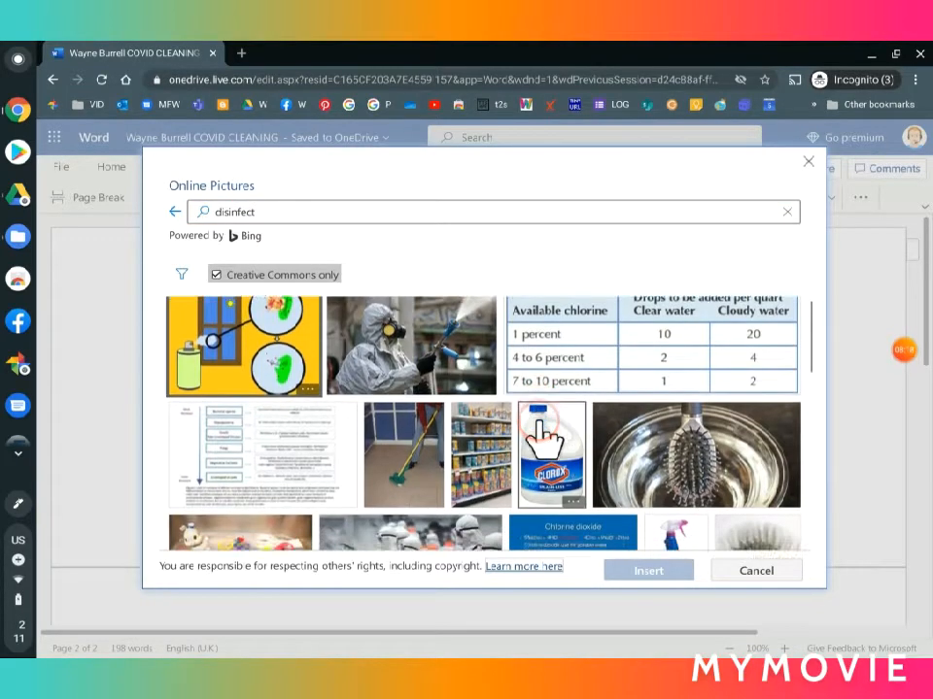
Step: Browse the Creative Commons picture results and insert the photo of the person in a protective suit spraying disinfectant
scroll(544, 438, down, 8)
scroll(544, 442, down, 5)
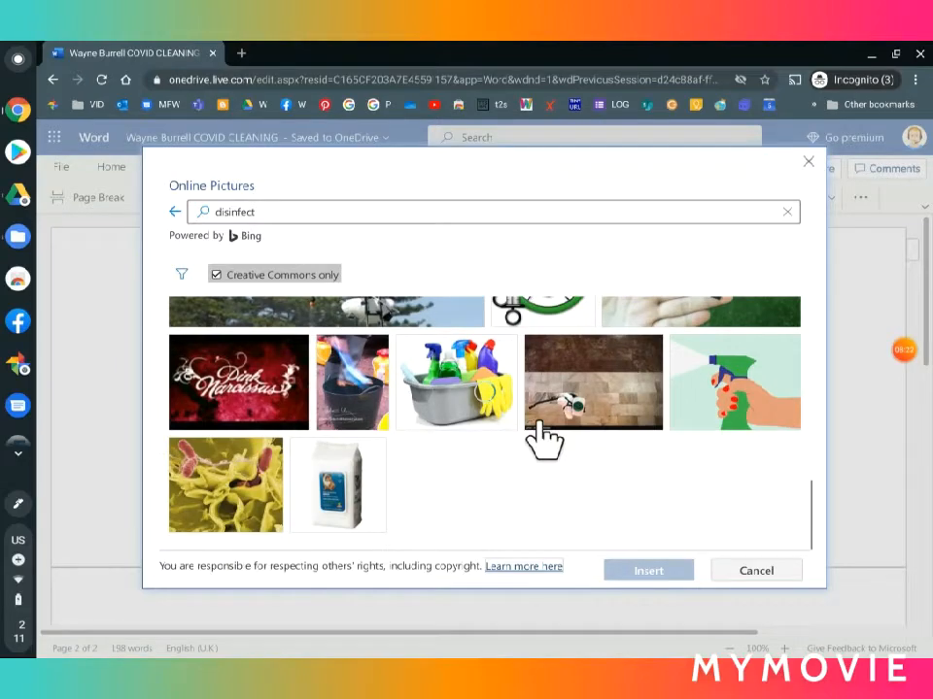
scroll(537, 424, up, 8)
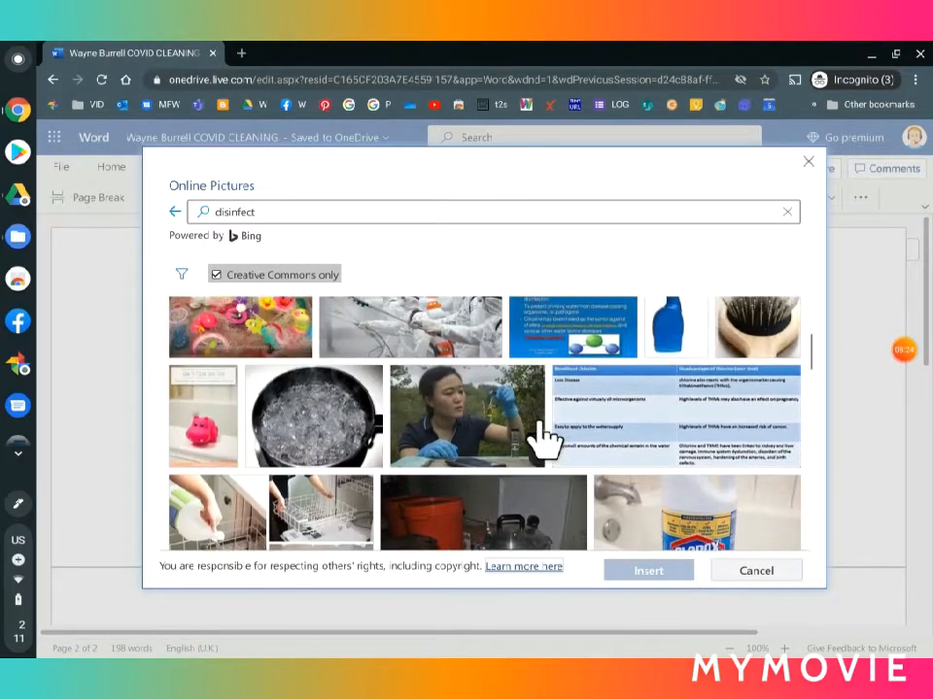
scroll(544, 438, up, 3)
scroll(542, 439, up, 3)
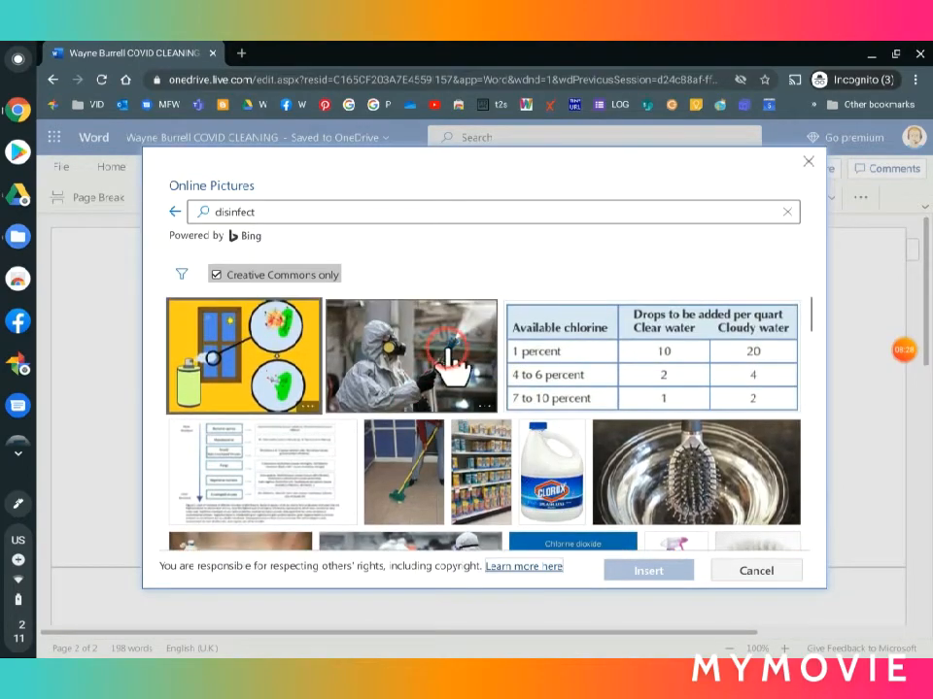
click(448, 363)
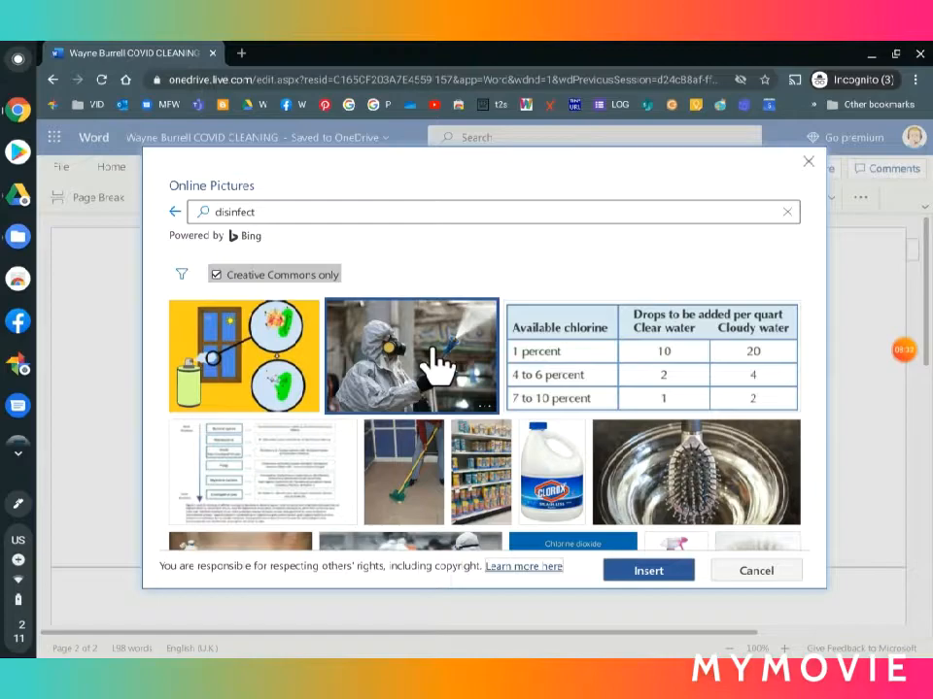
click(642, 575)
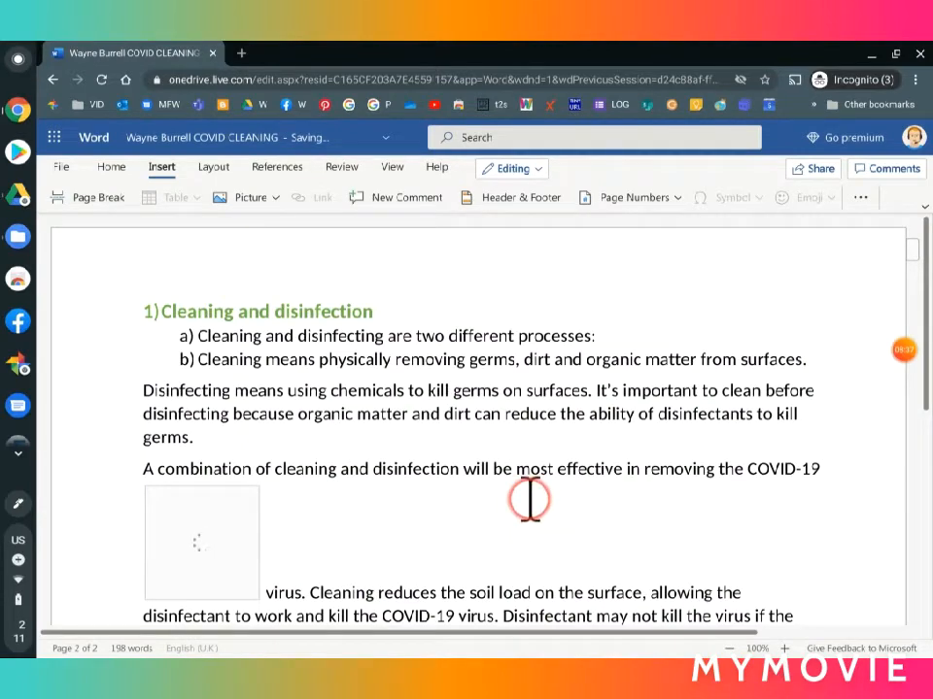
Step: Shrink the inserted photo to about 5.12 cm high by 7.67 cm wide and set its text wrapping to Square Right
scroll(524, 483, down, 3)
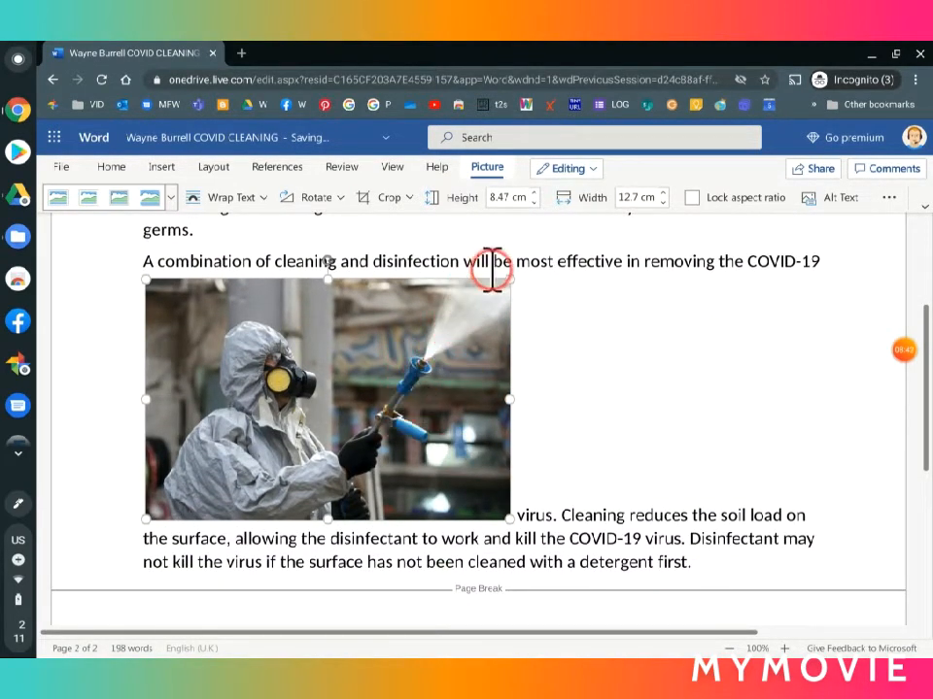
drag(510, 277, 365, 377)
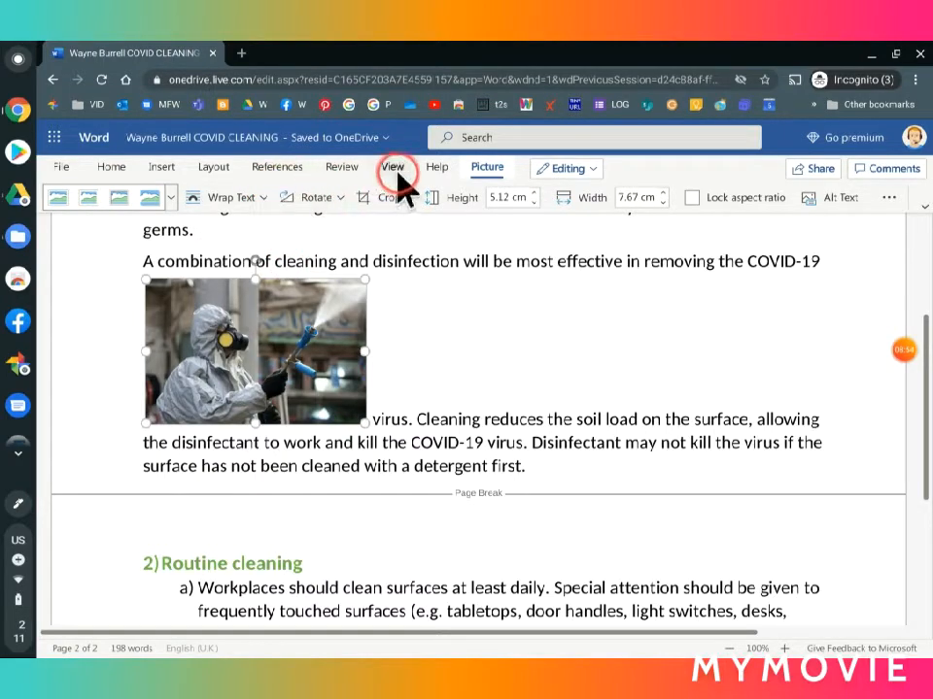
click(482, 384)
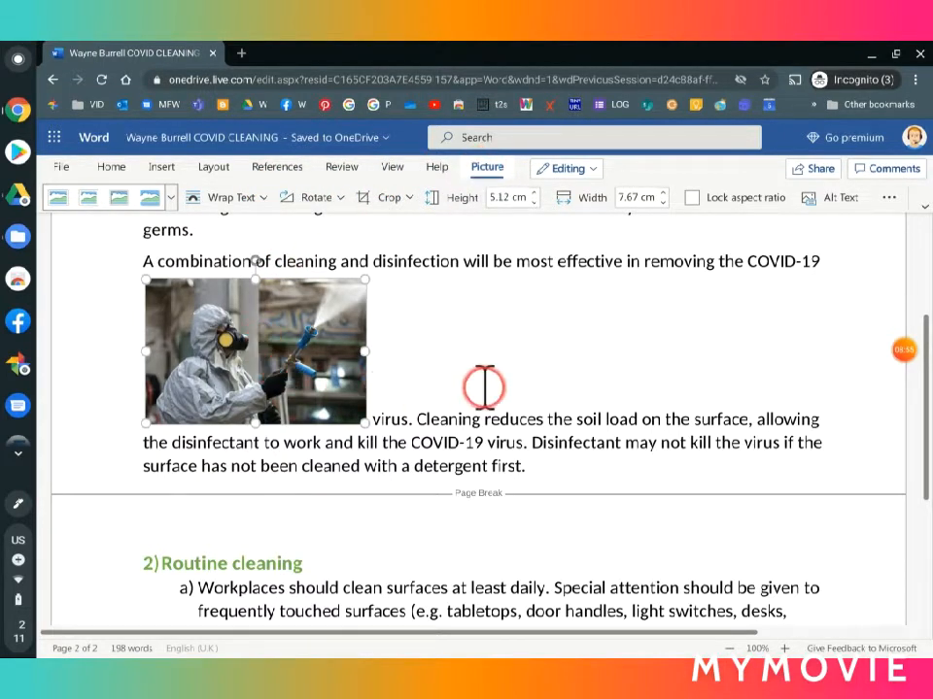
click(284, 360)
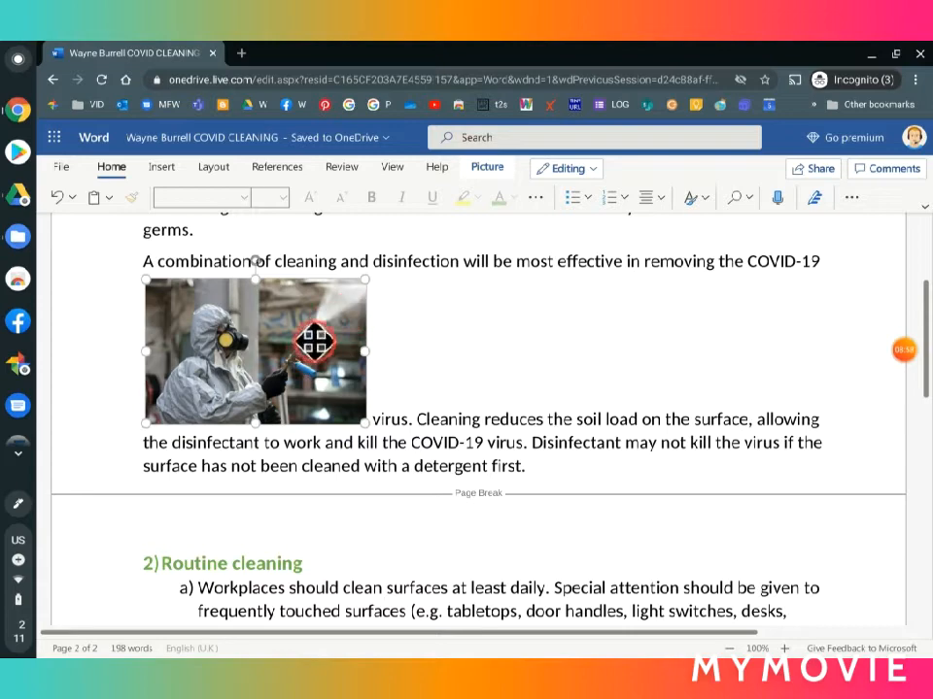
click(489, 168)
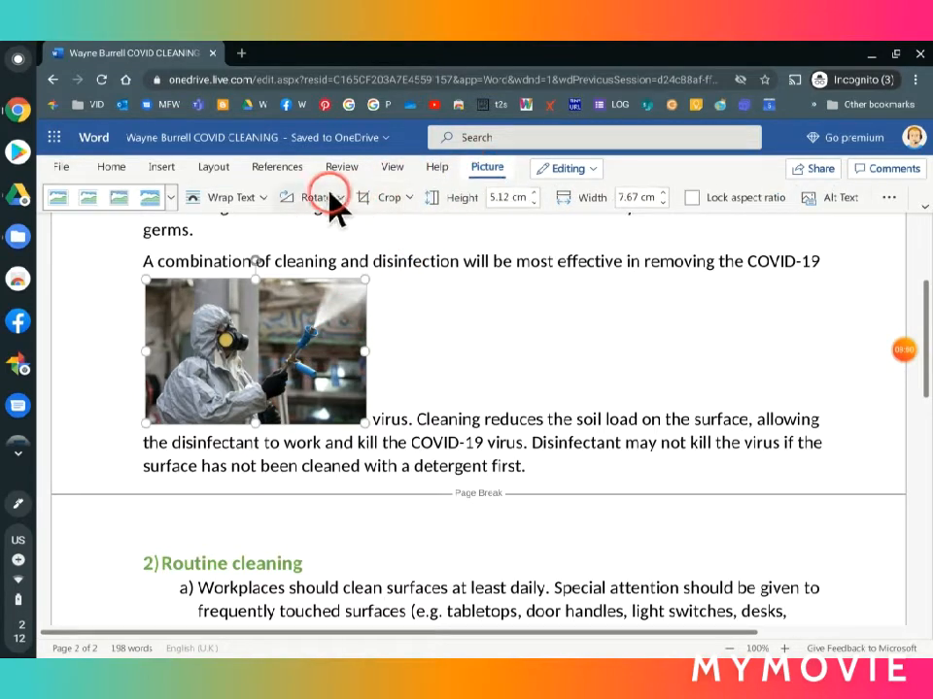
click(265, 194)
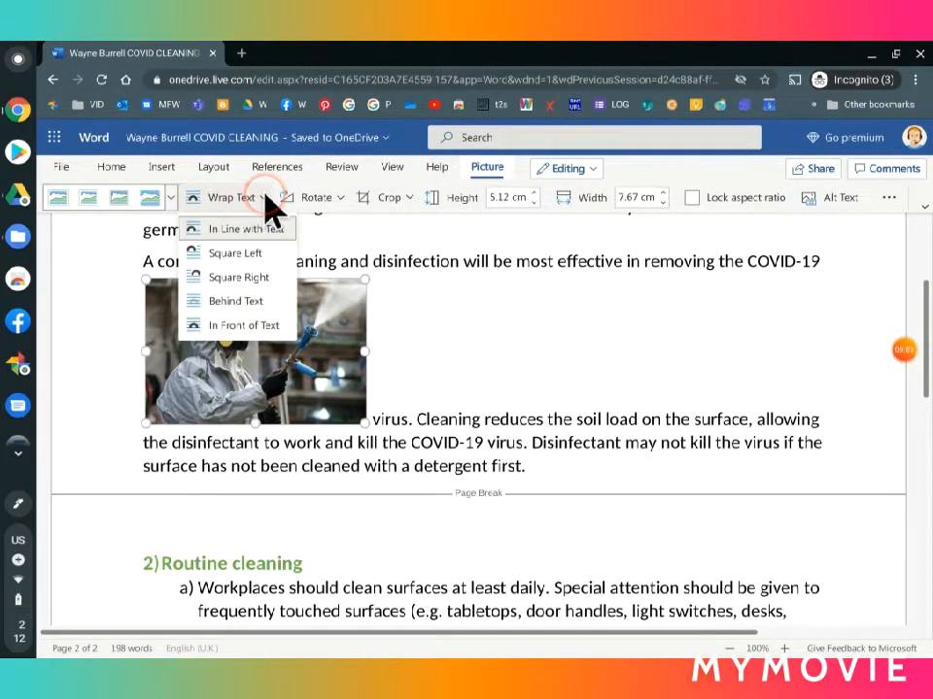
click(262, 291)
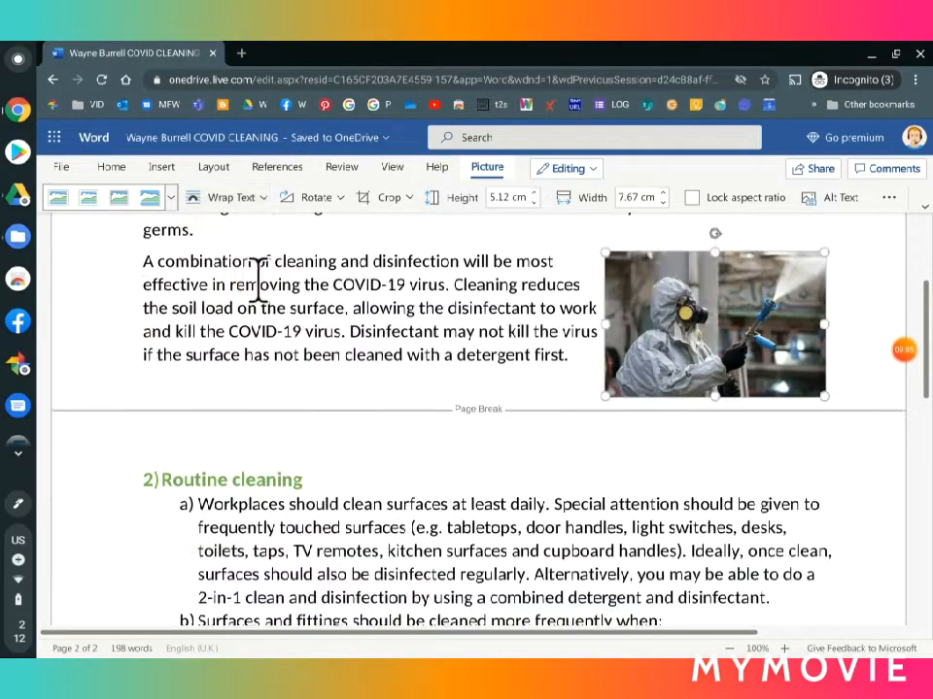
scroll(481, 327, up, 2)
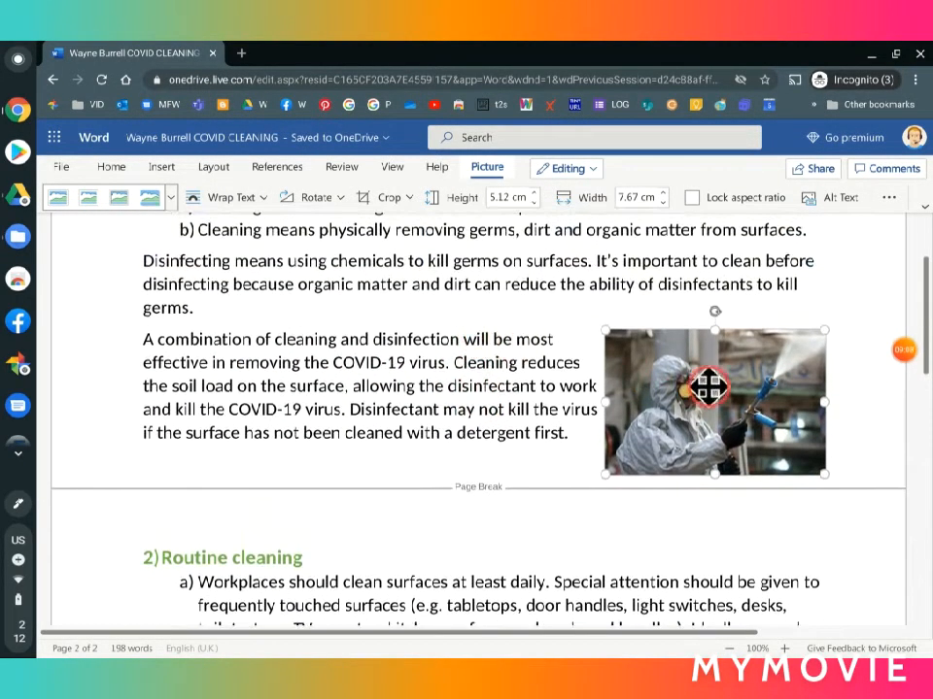
mouse_move(888, 374)
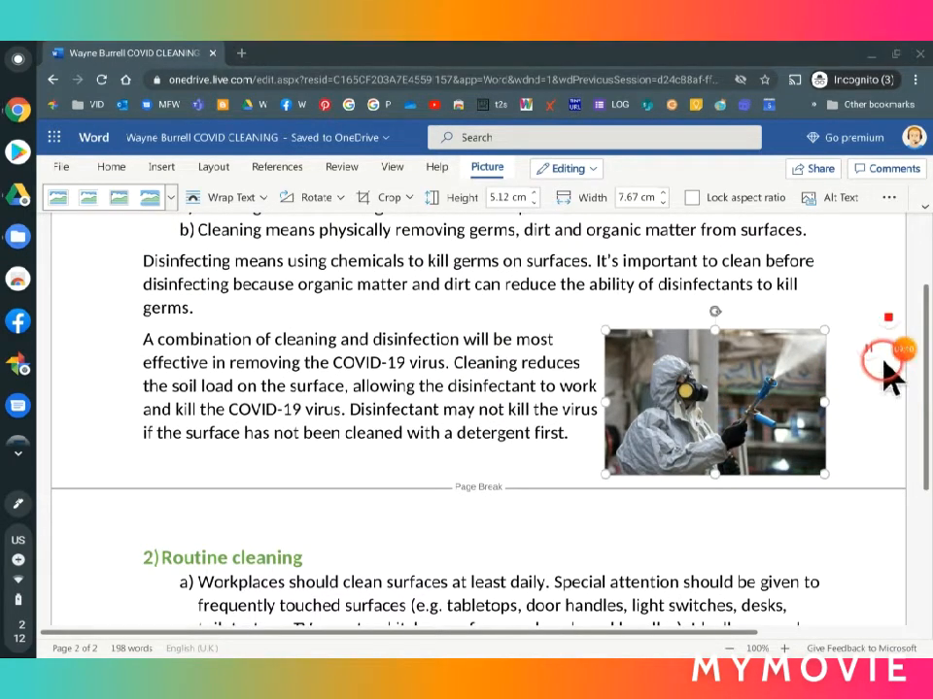
click(871, 348)
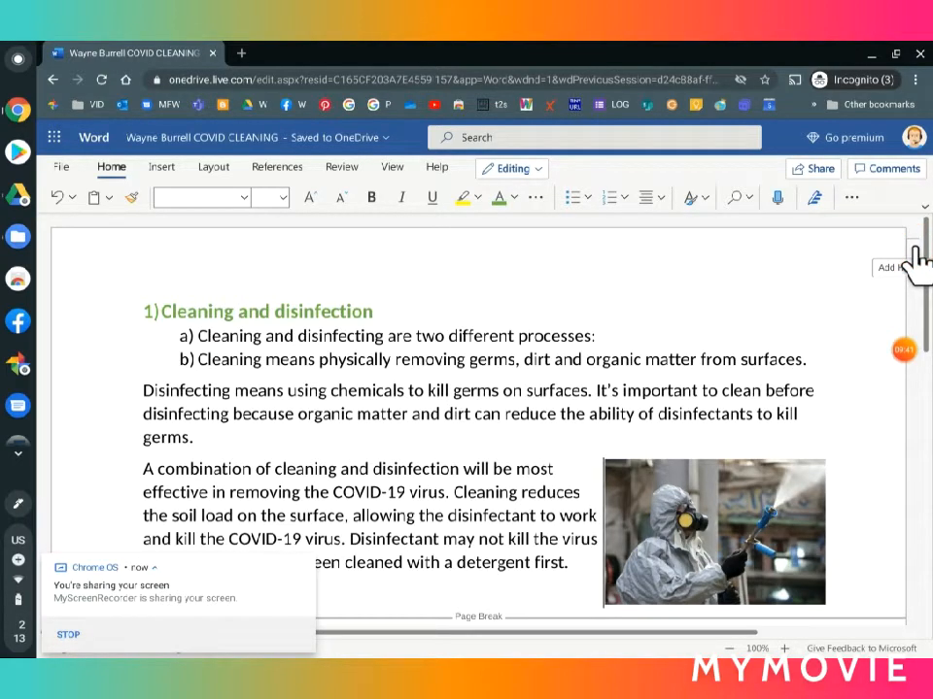
Step: Add a page header with "COVID Cleaning Guide" in its left section and "Sept 2020" in its right section
click(914, 258)
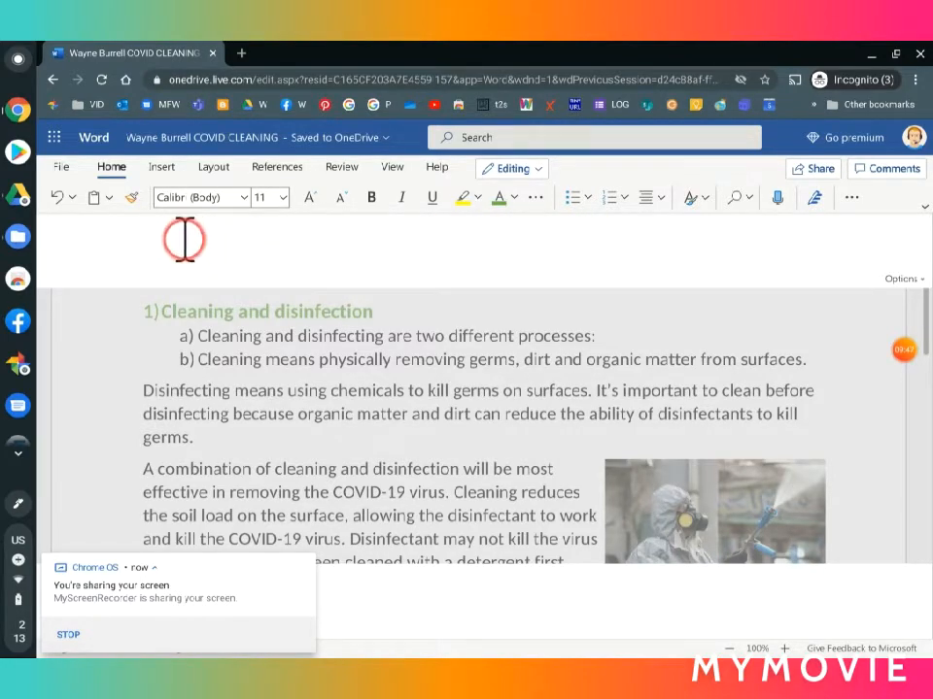
text(COVID Cleaning Guide)
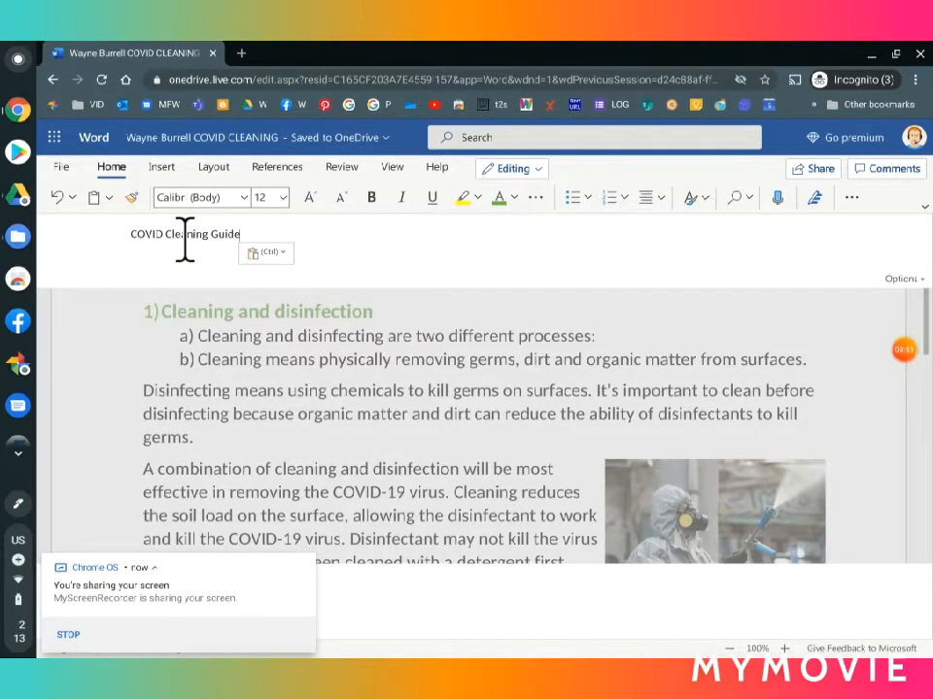
key(Tab)
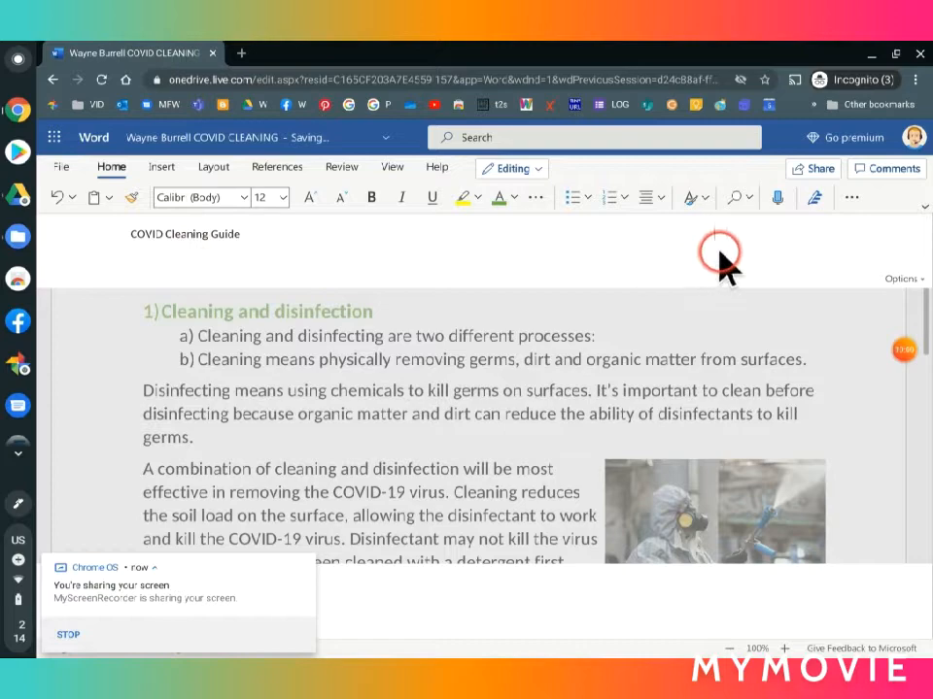
text(Sept 2020)
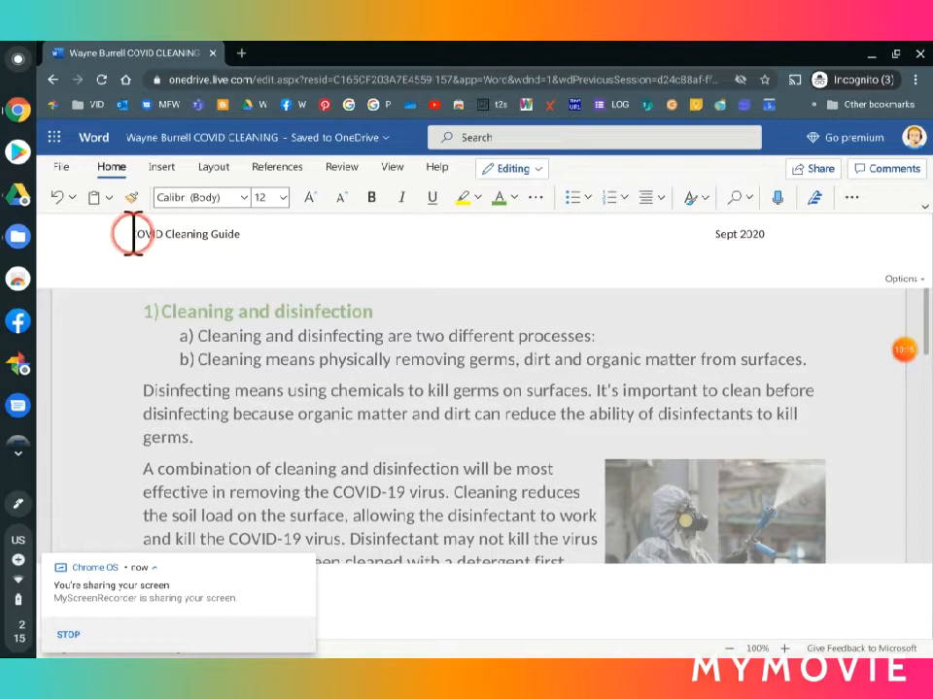
Step: Format the whole header line, from "COVID Cleaning Guide" to "Sept 2020", in 14 pt bold
drag(133, 234, 771, 240)
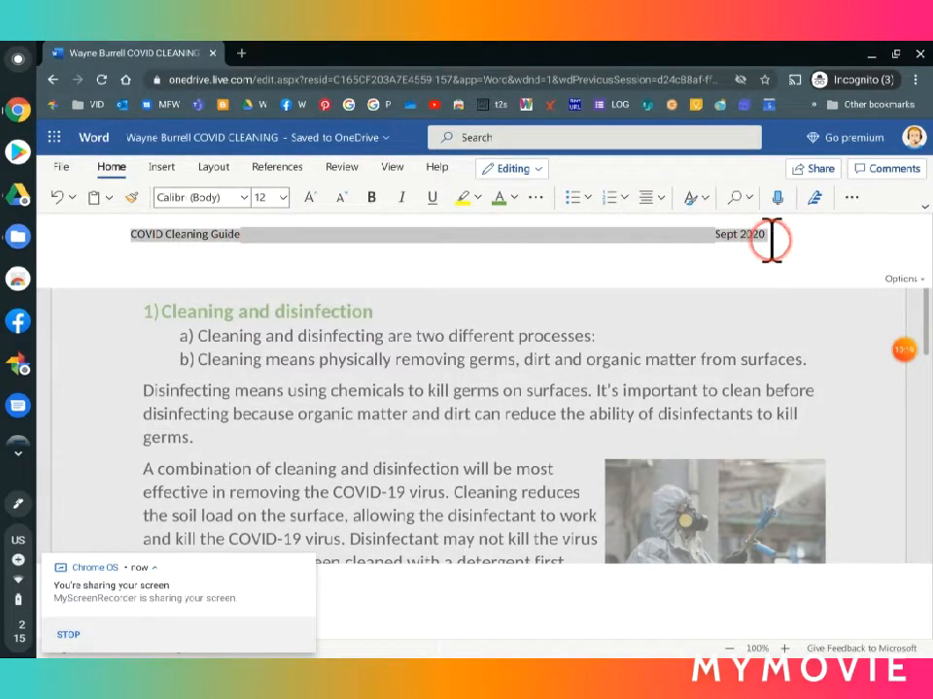
click(283, 199)
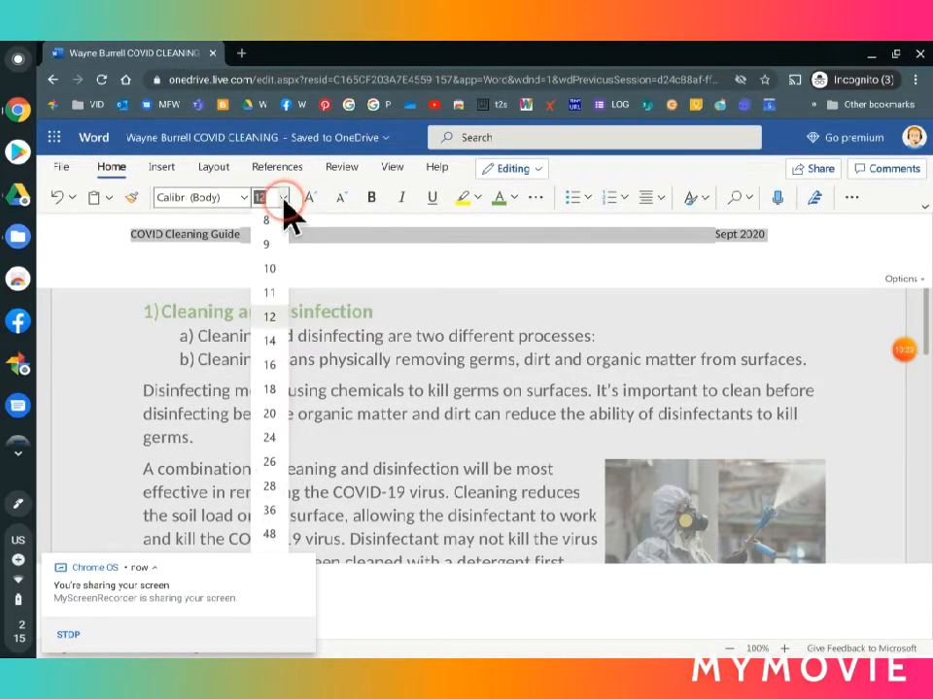
click(270, 340)
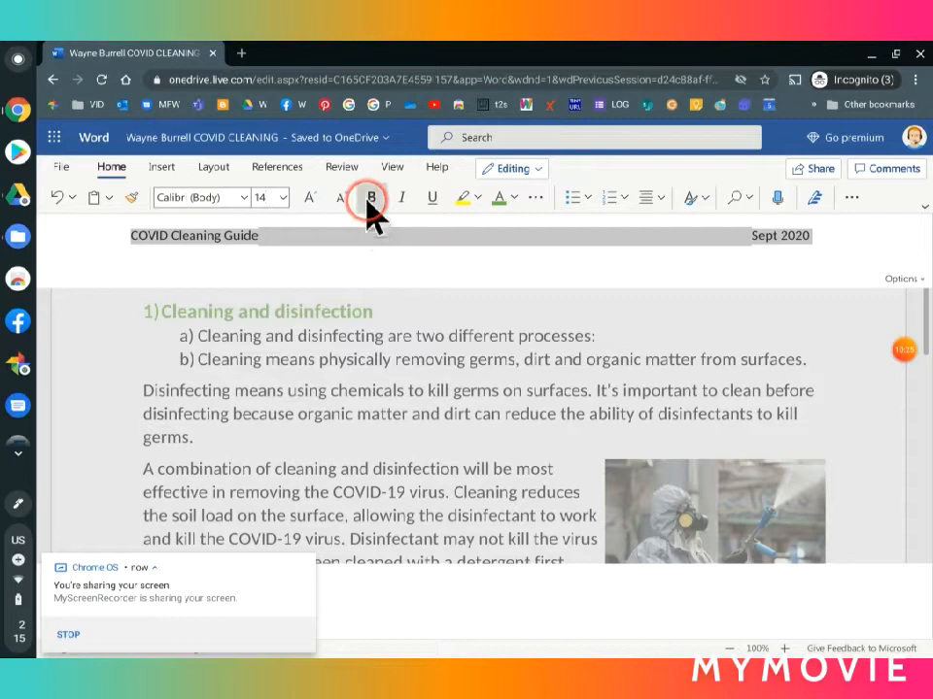
click(371, 199)
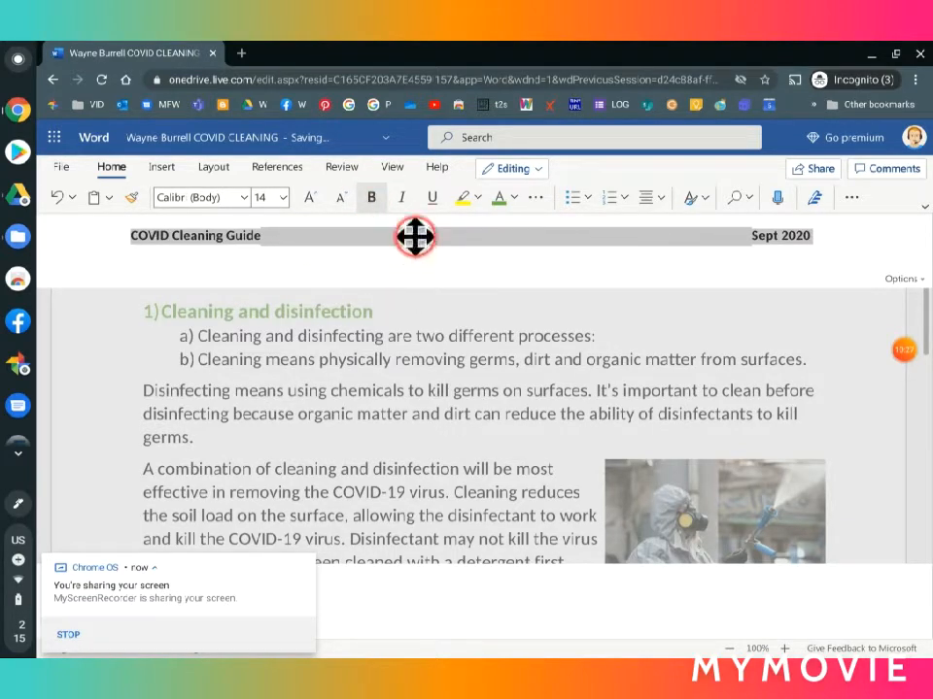
click(389, 239)
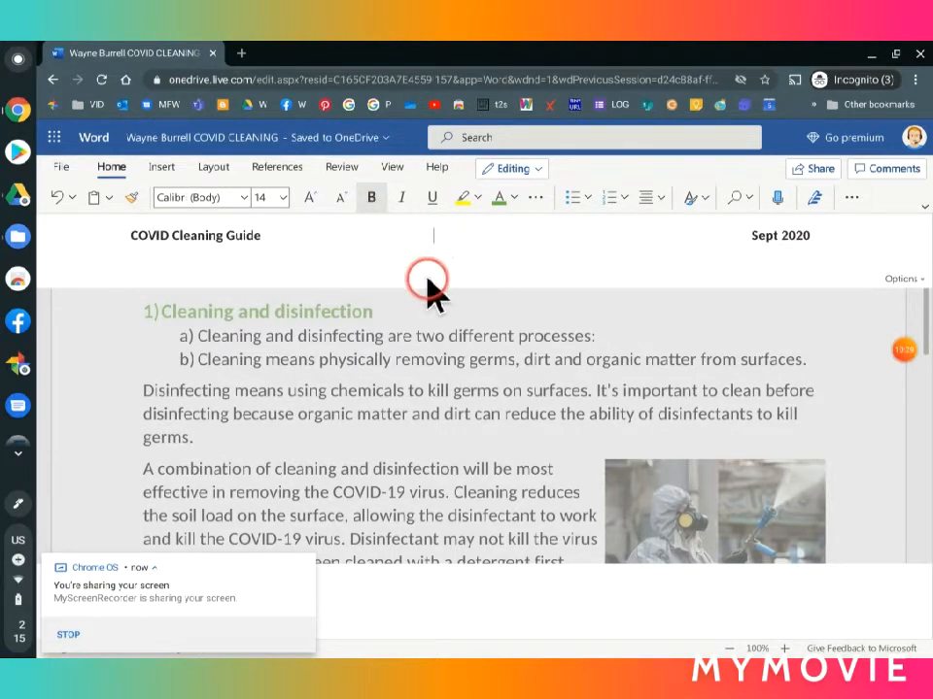
click(501, 238)
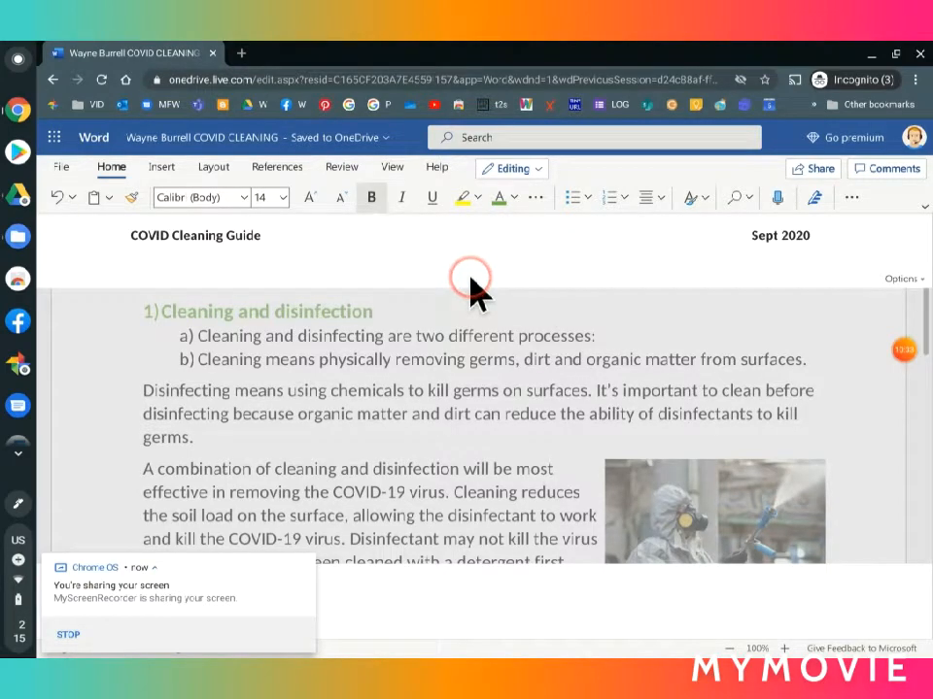
mouse_move(311, 562)
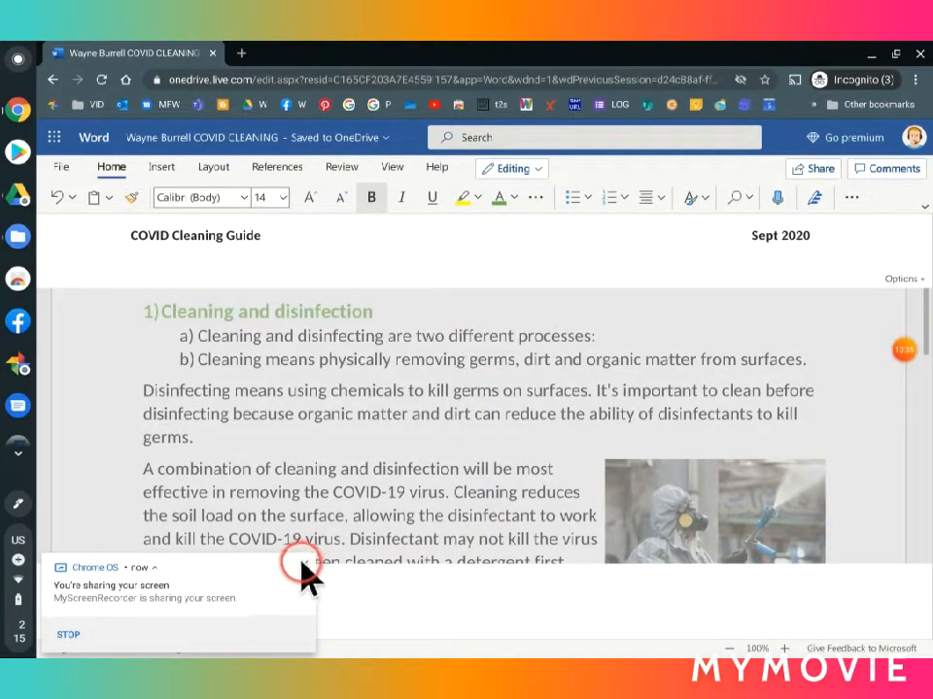
click(306, 564)
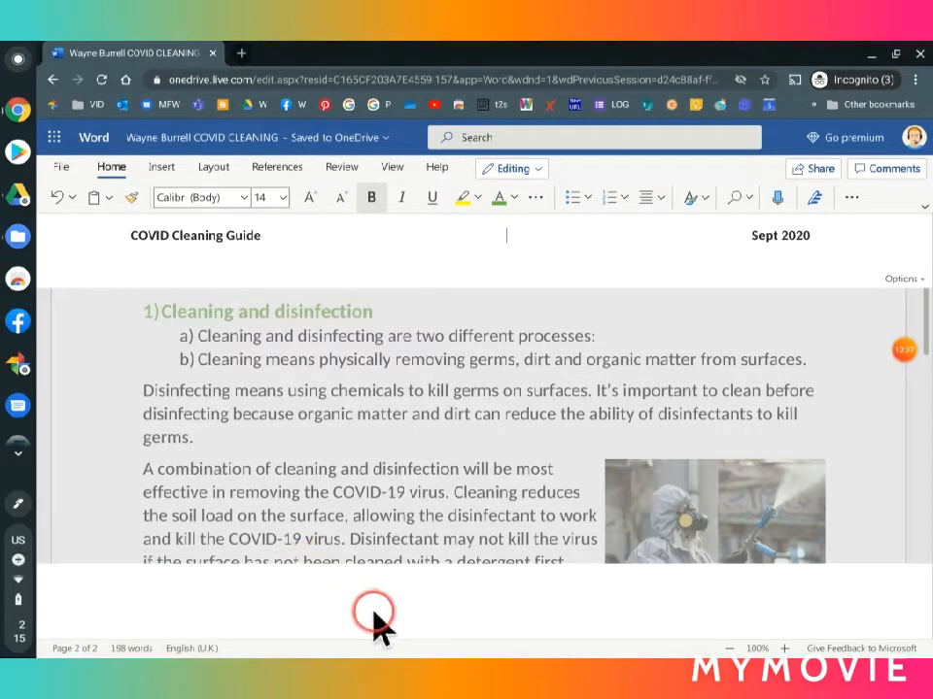
Step: Go to the page footer and set its text alignment to centre
click(489, 595)
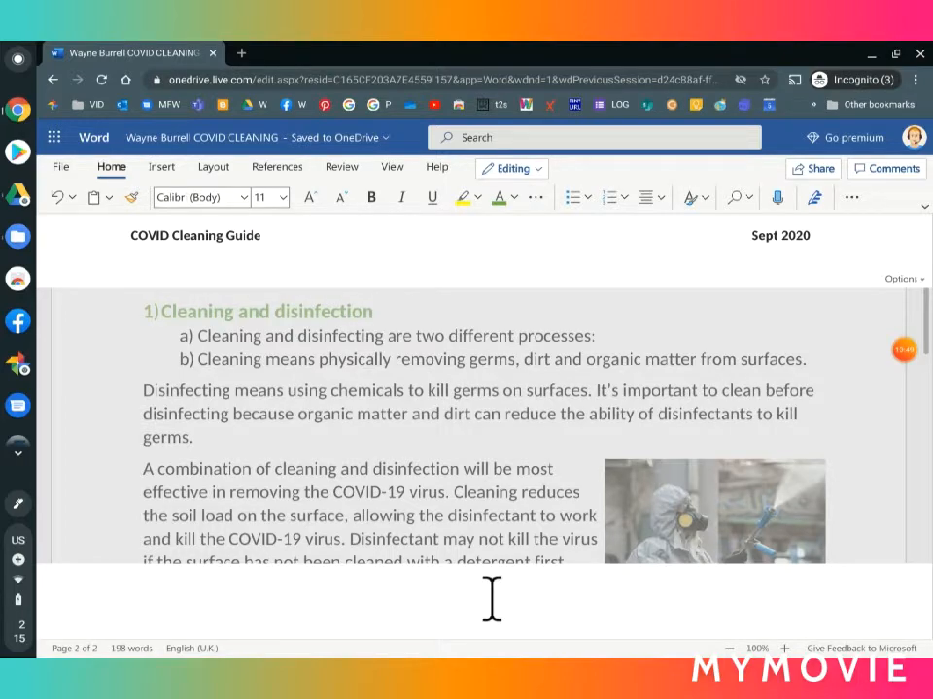
click(147, 603)
click(660, 202)
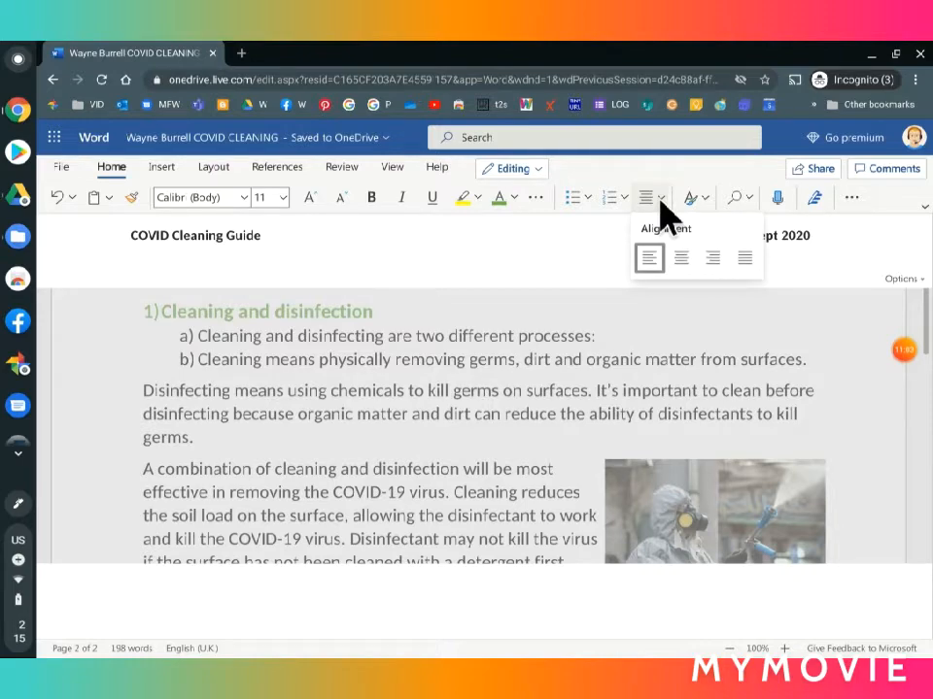
click(686, 260)
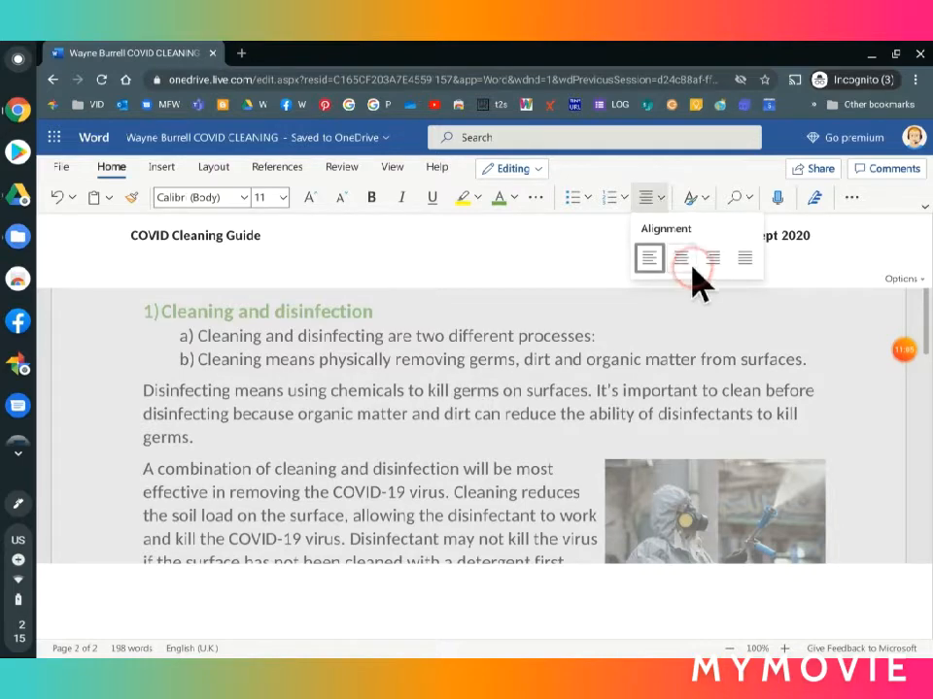
click(683, 267)
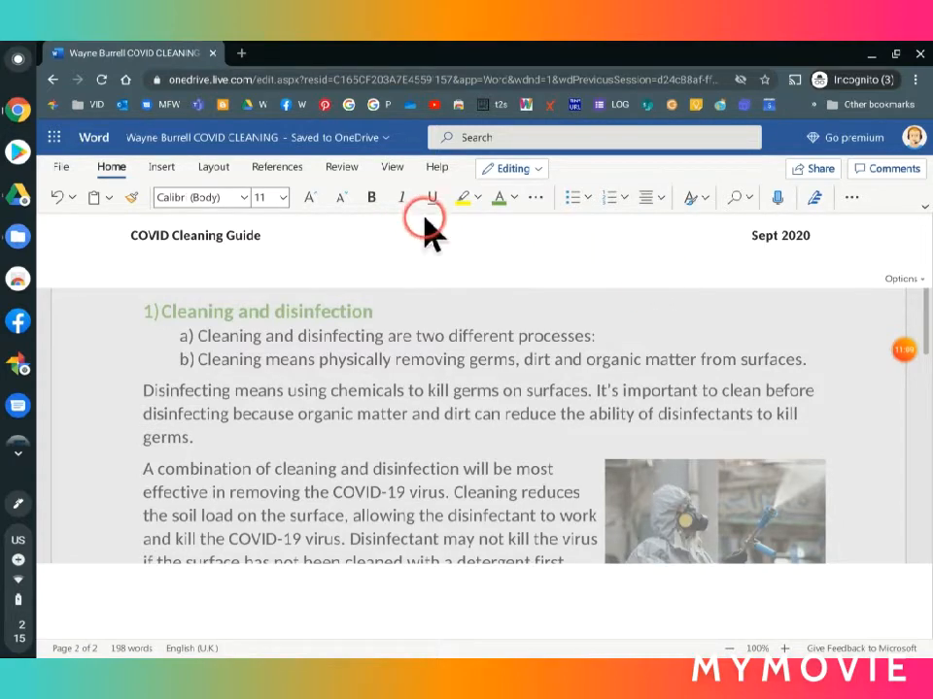
Step: Insert page numbers at the bottom centre of the pages without a page count, and return to the document body
click(162, 169)
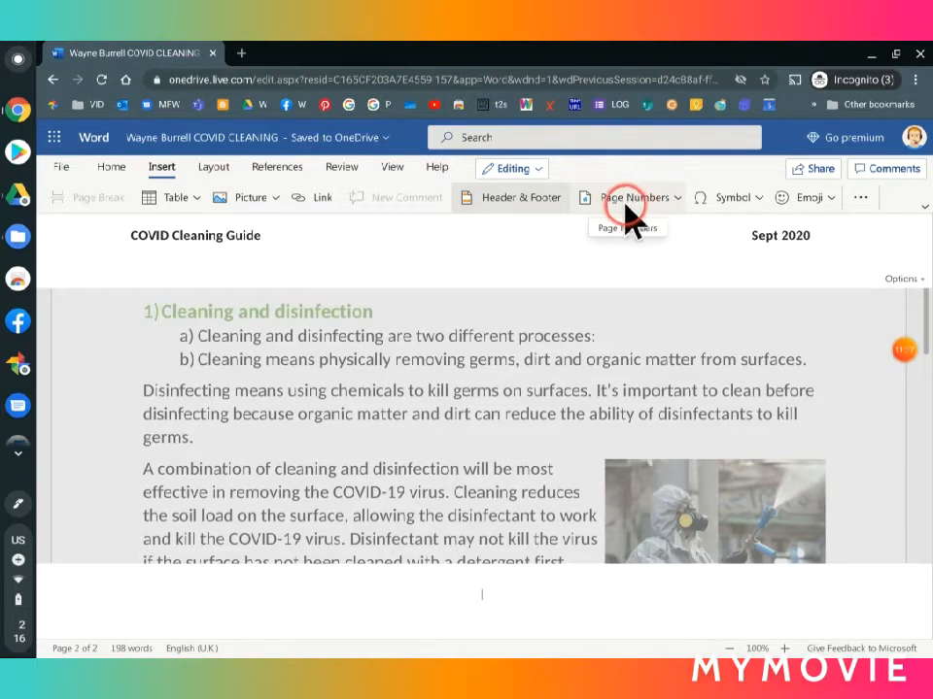
click(677, 201)
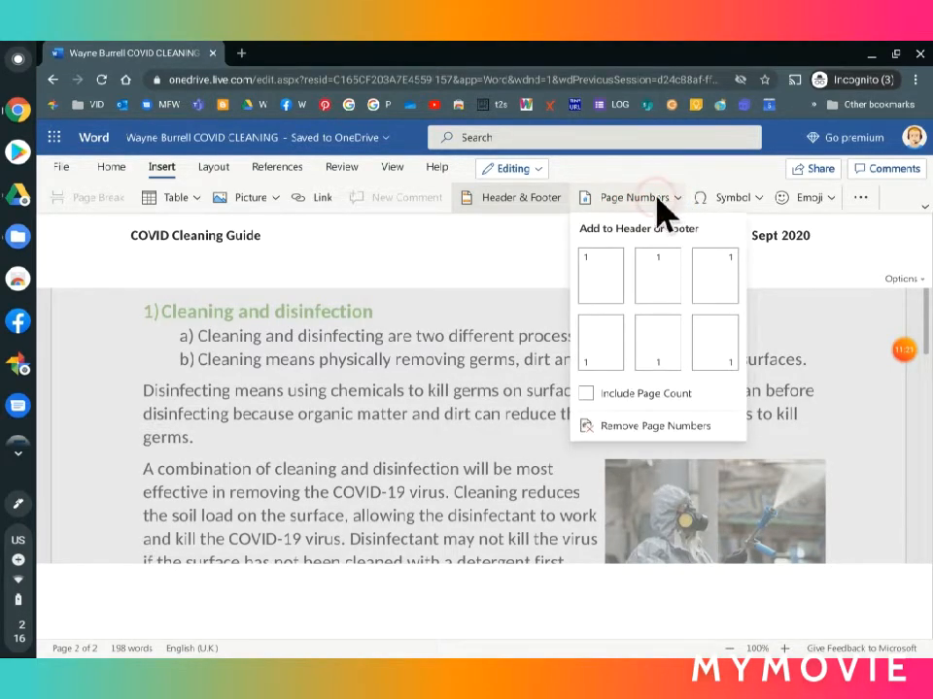
click(657, 375)
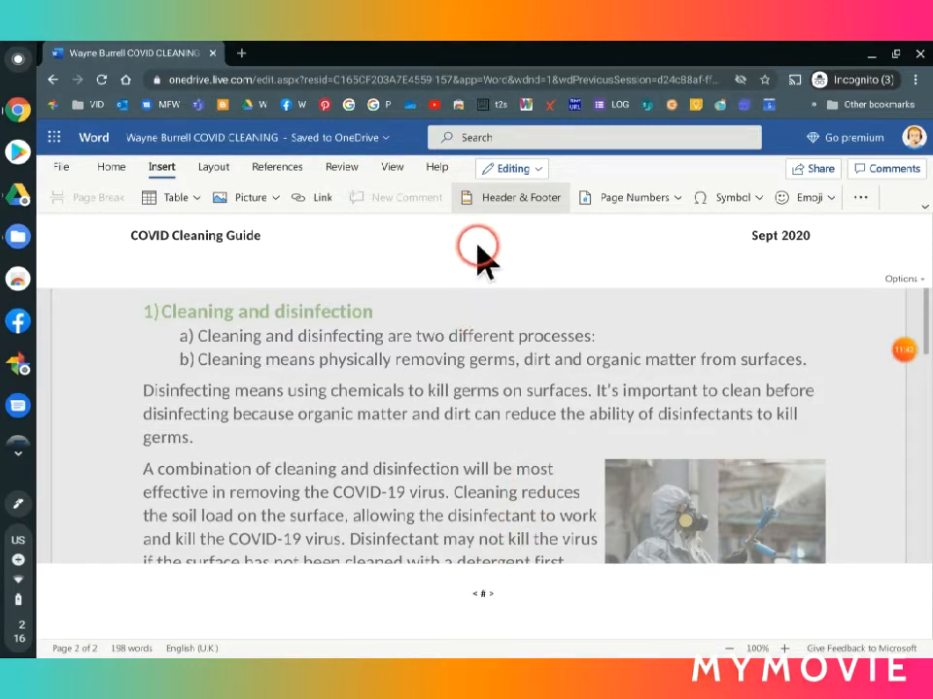
double_click(470, 381)
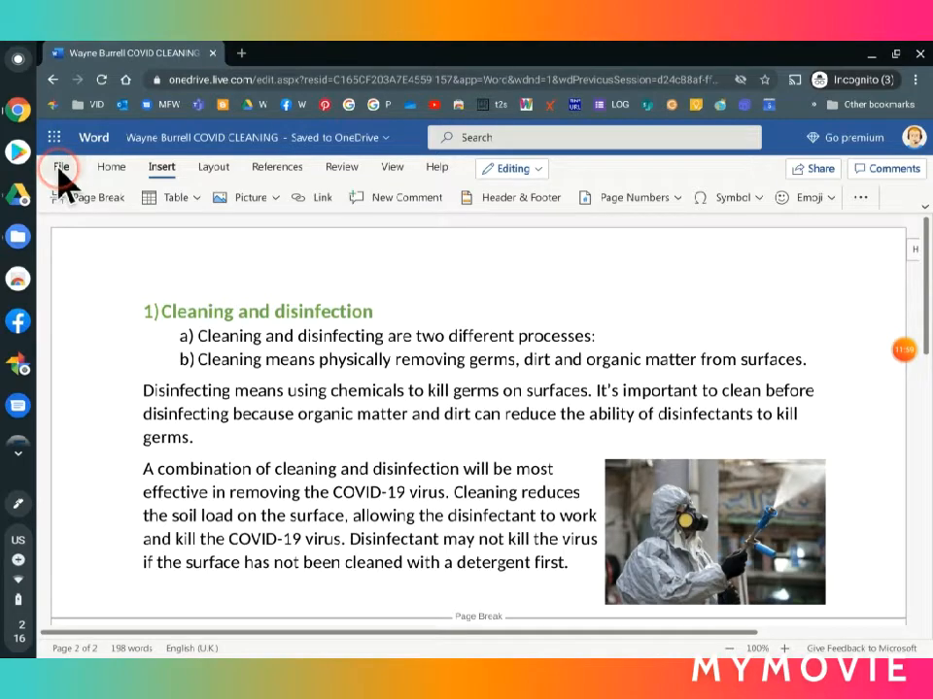
Step: Switch to Reading View and check the header, page numbers, wrapped picture and numbered lists on both pages
click(389, 168)
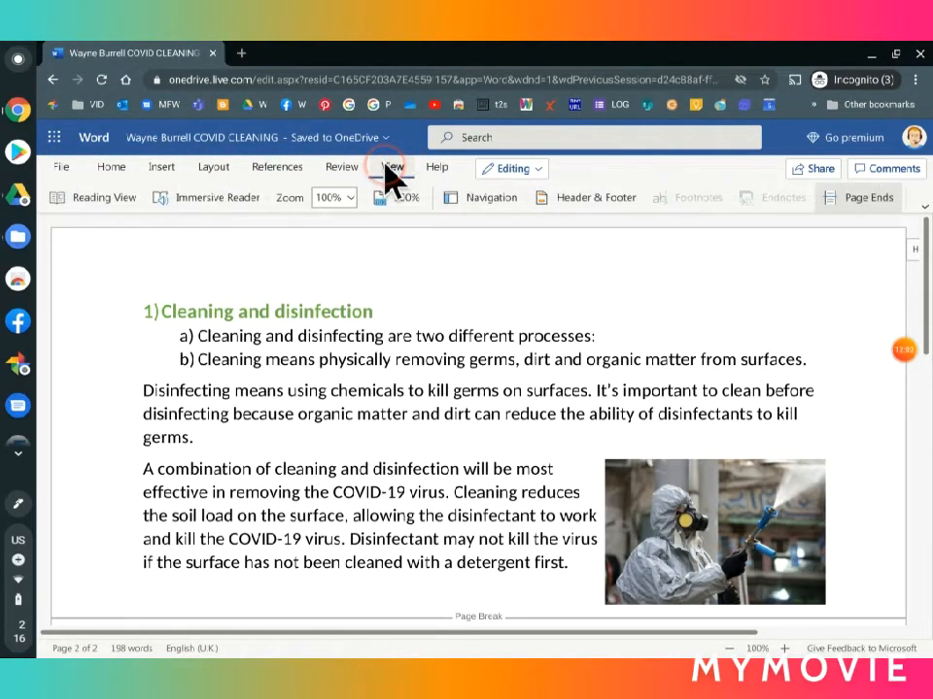
click(109, 199)
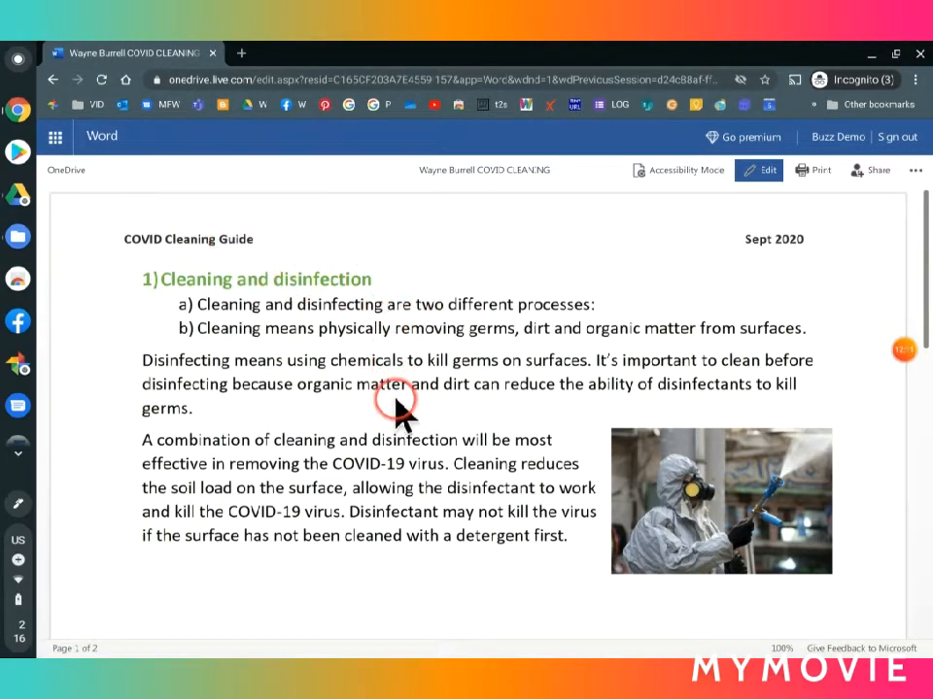
scroll(395, 406, down, 3)
scroll(395, 407, up, 3)
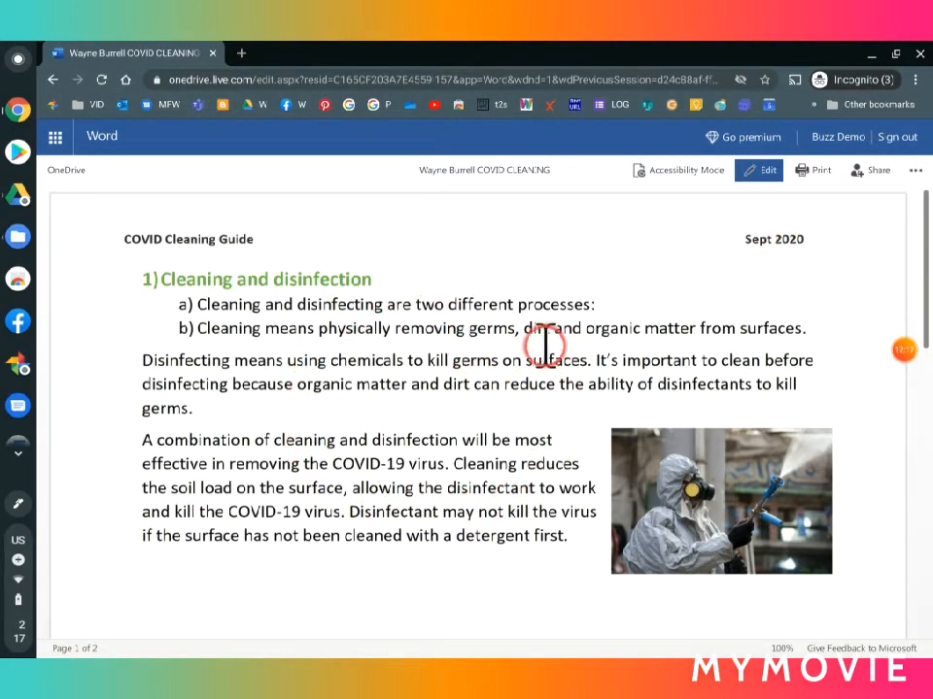
scroll(383, 495, down, 4)
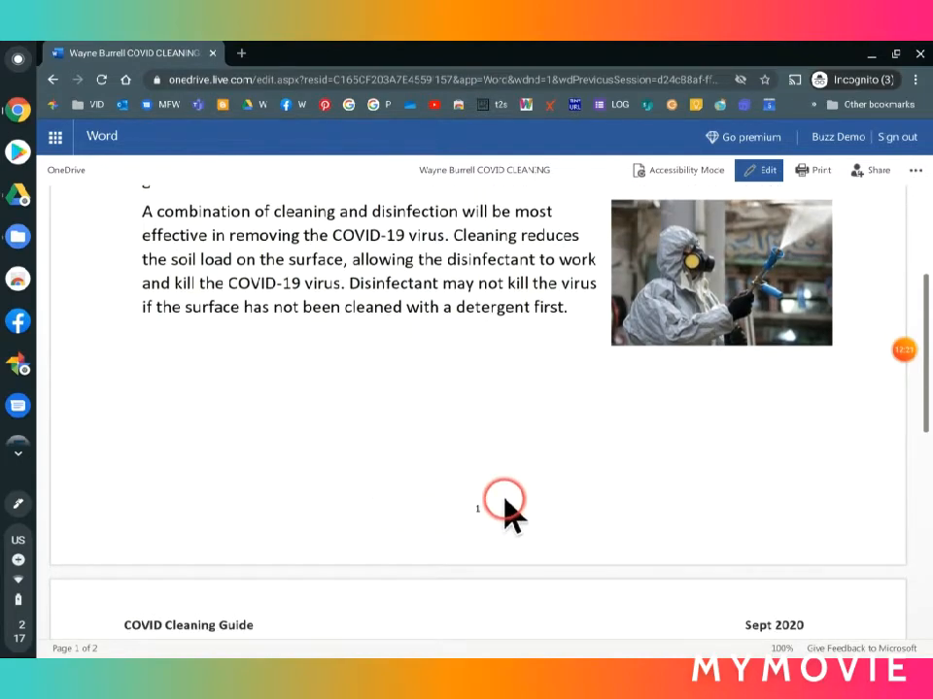
scroll(510, 500, down, 2)
scroll(512, 482, down, 5)
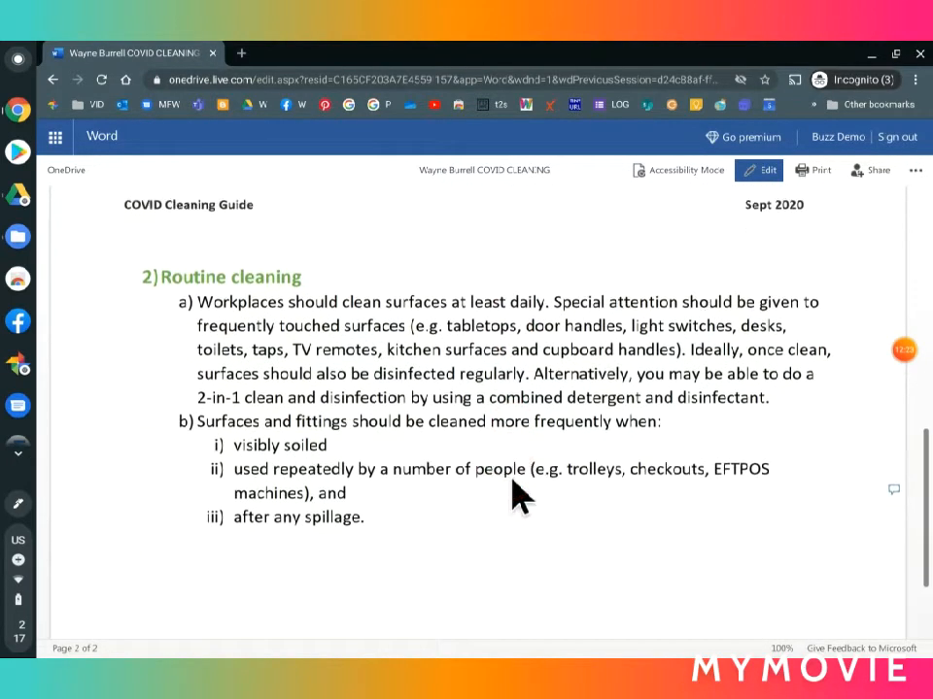
scroll(512, 496, up, 1)
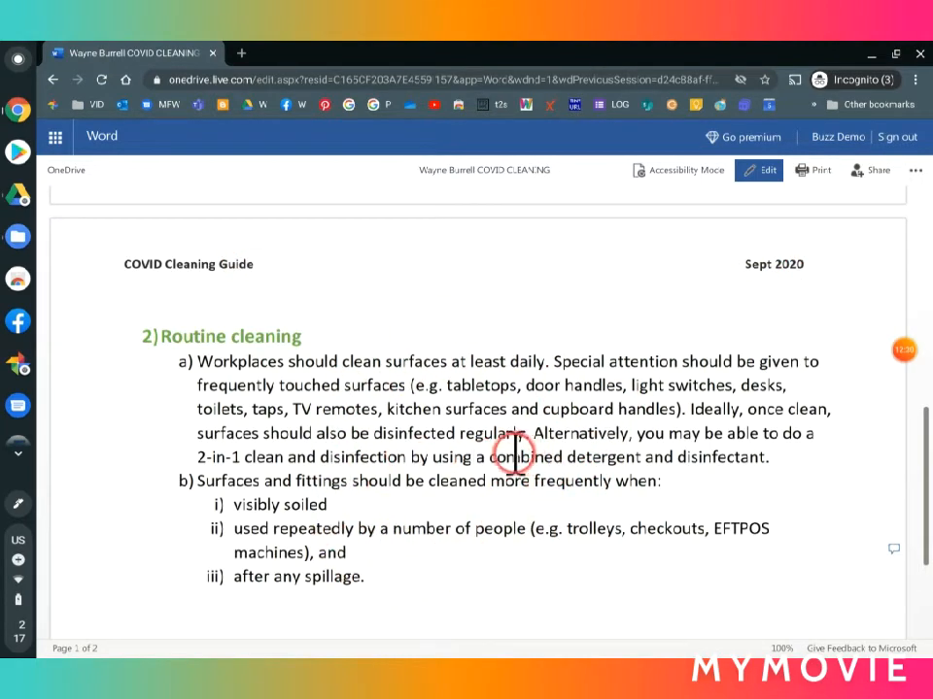
scroll(486, 466, down, 3)
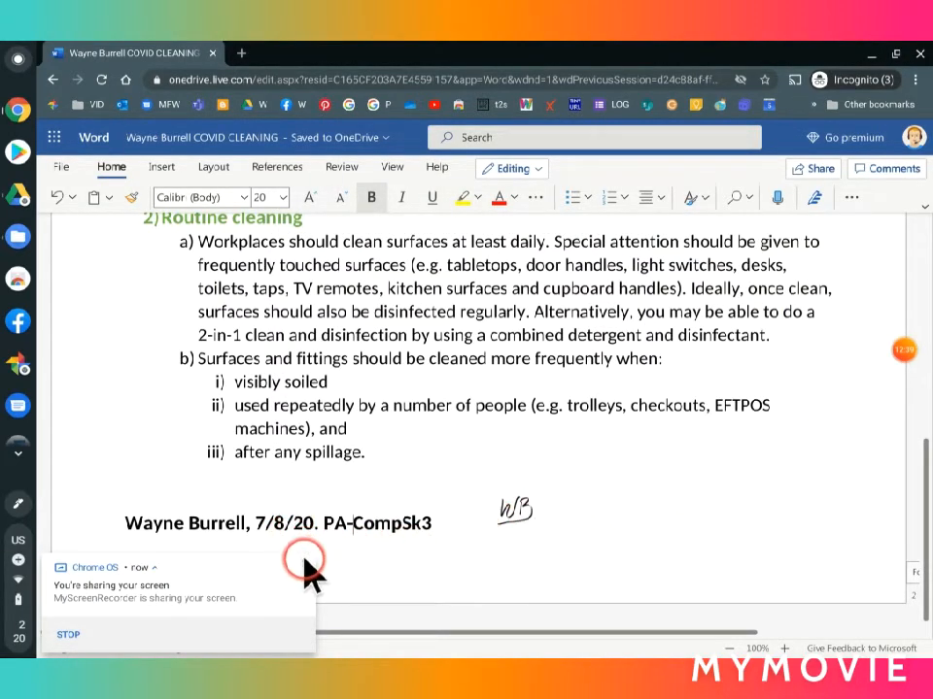
click(304, 565)
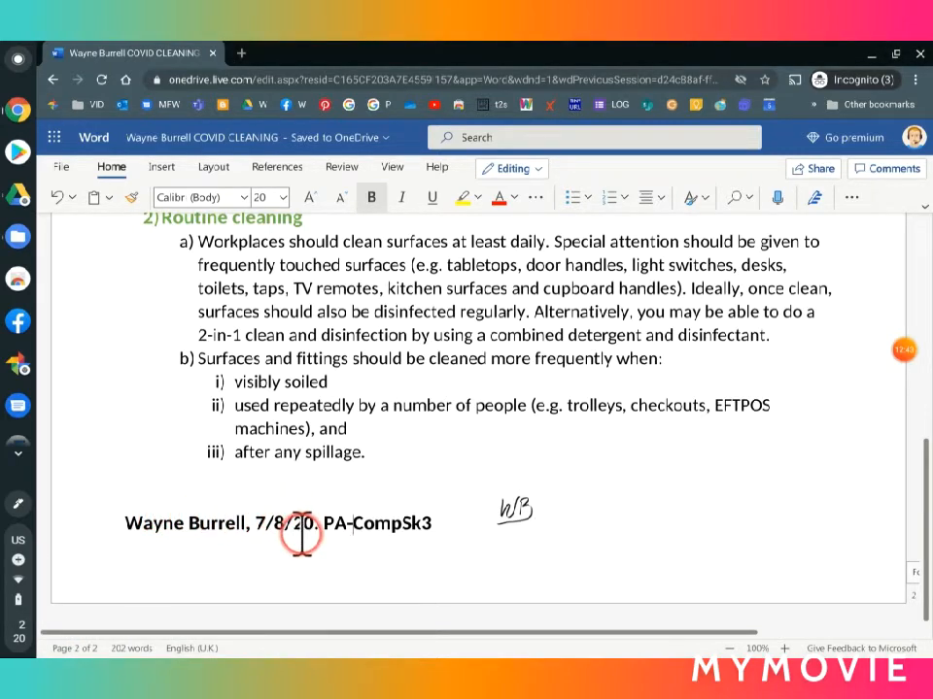
click(542, 526)
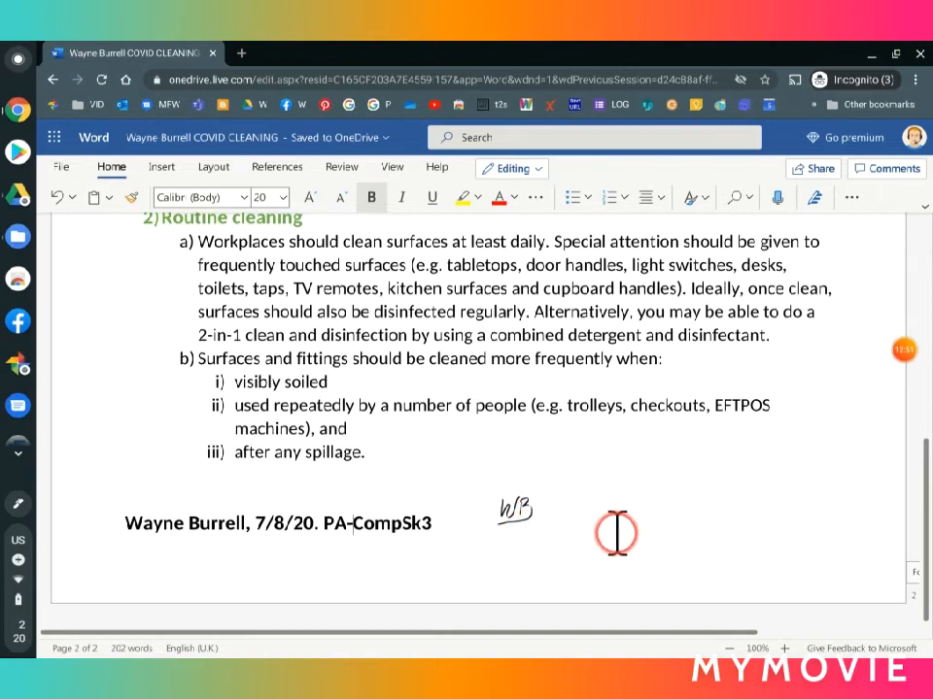
click(901, 354)
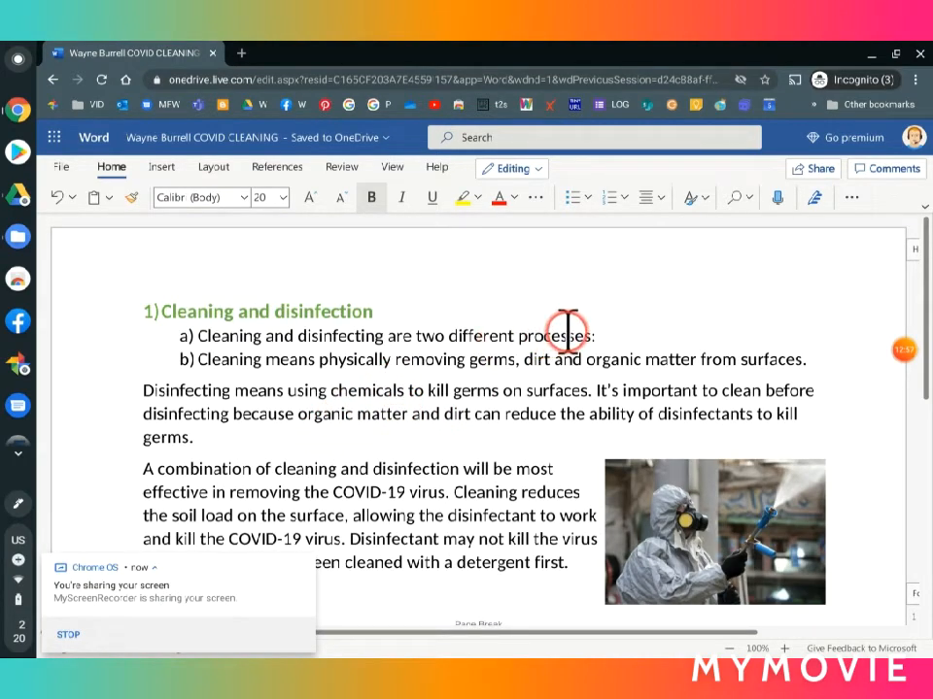
Step: Open the sharing options for the finished COVID cleaning document
click(818, 171)
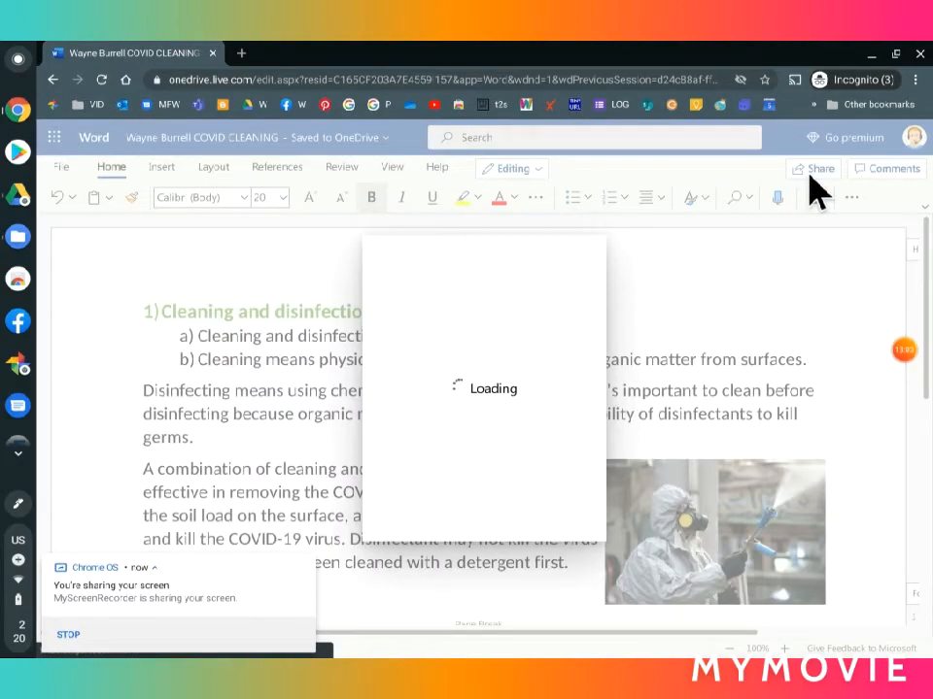
mouse_move(866, 389)
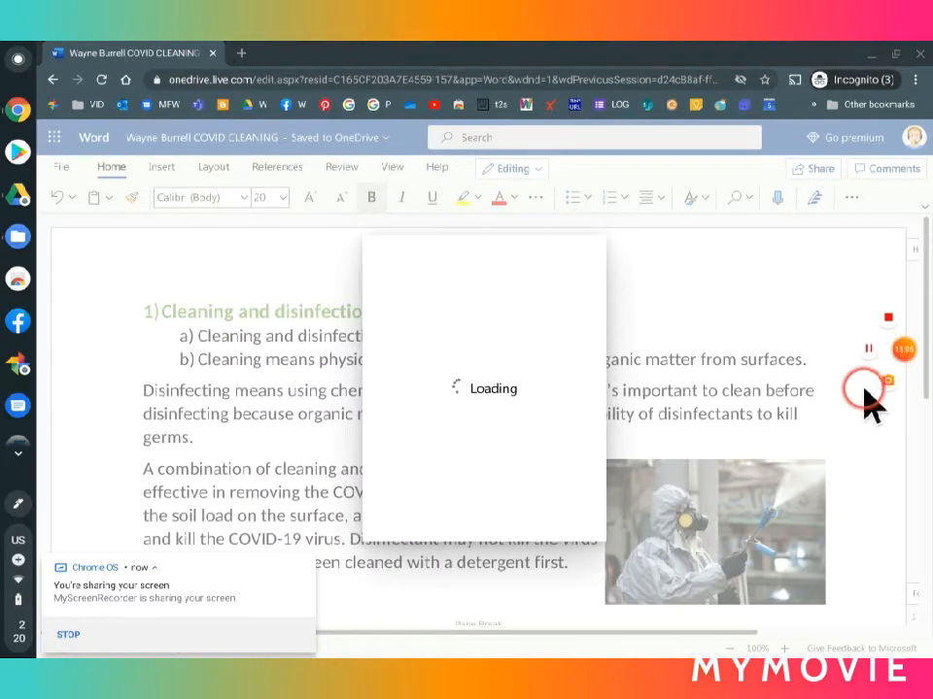
click(868, 352)
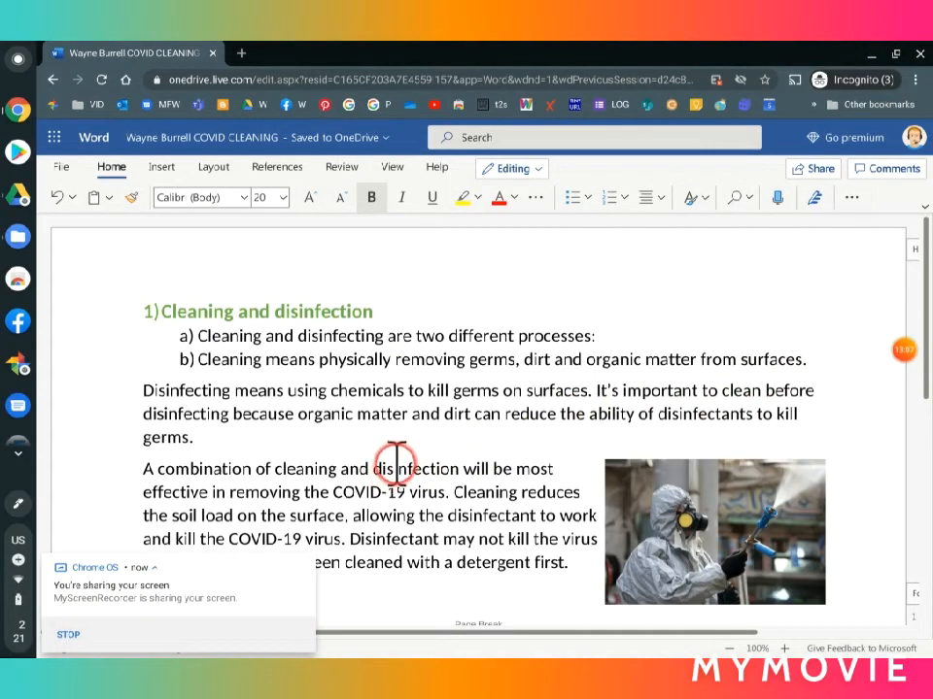